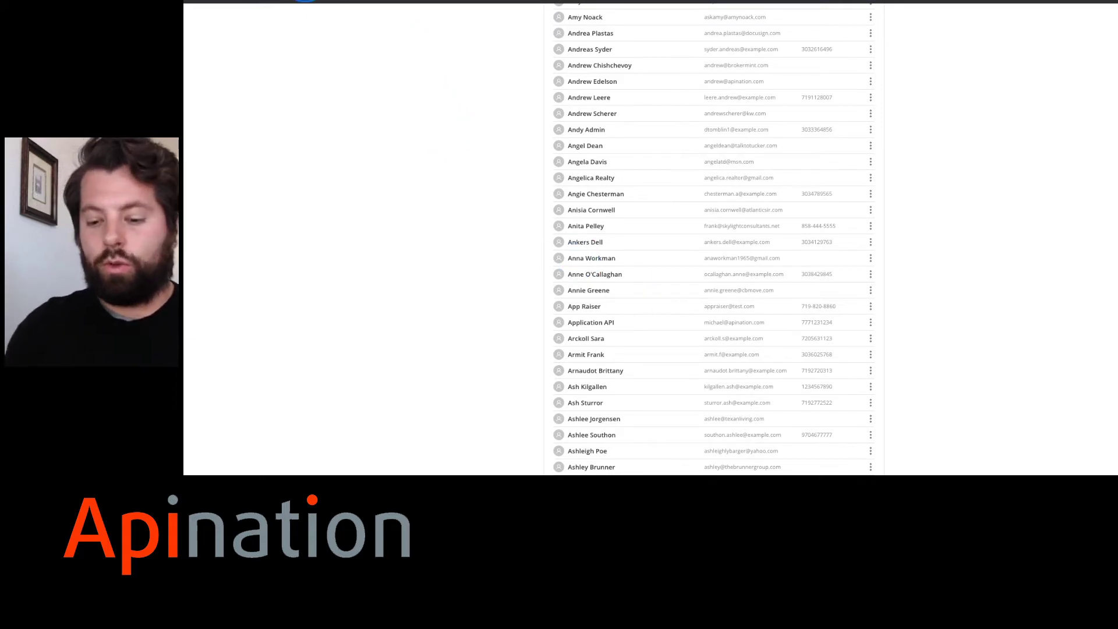
# Step: Go to dotloop.com/integrations and open the integrations directory
pyautogui.click(304, 1)
pyautogui.write('dotloop.com/')
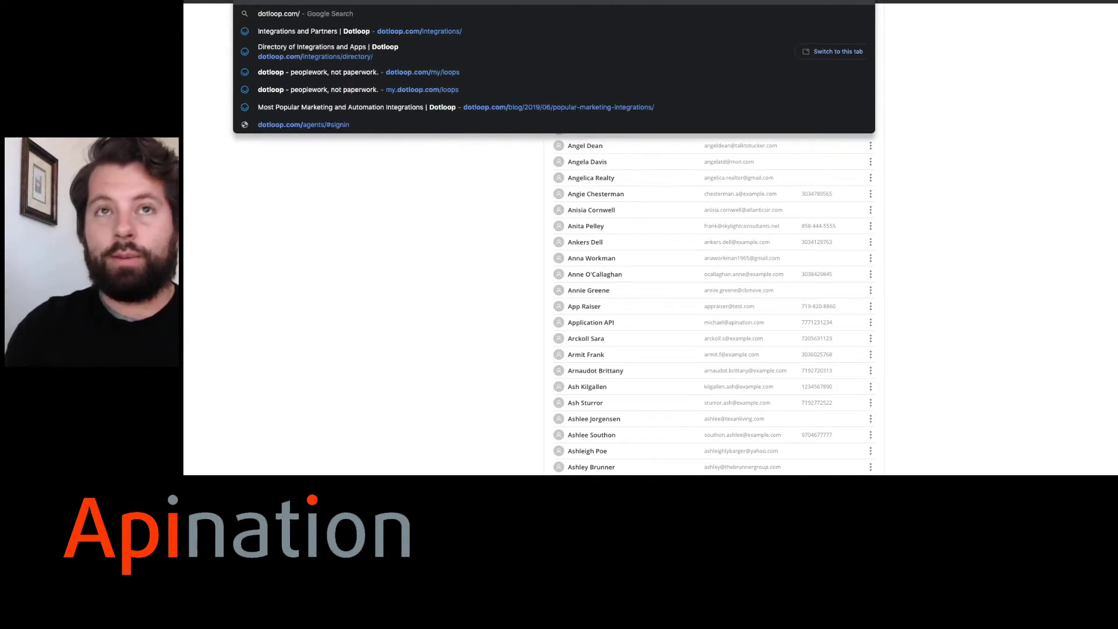
pyautogui.write('integratios')
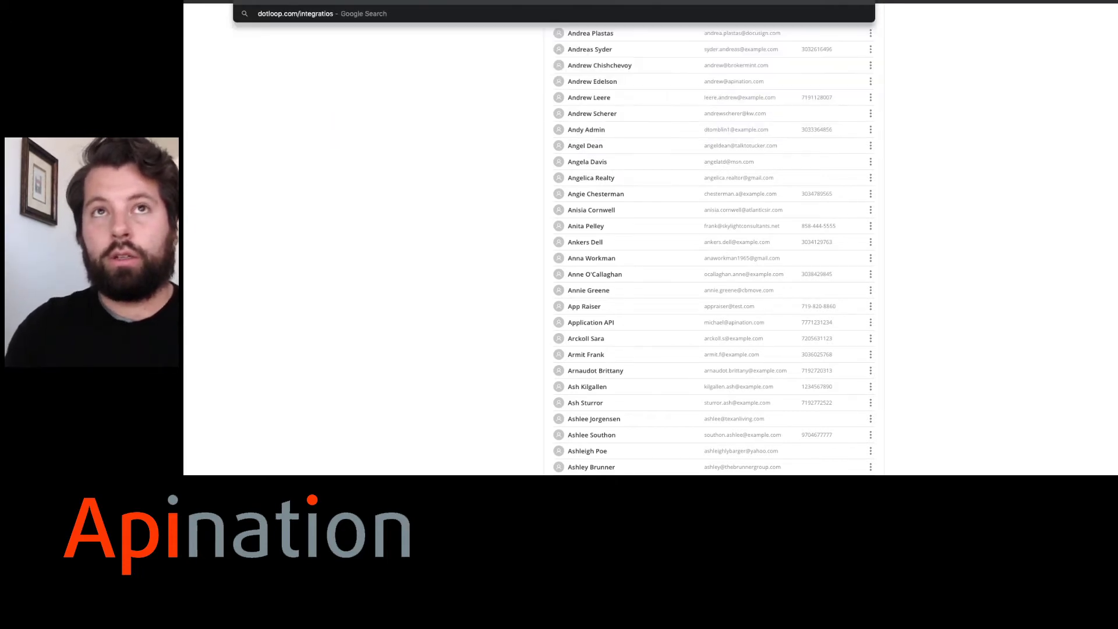
pyautogui.press('Return')
pyautogui.scroll(-3, 554, 235)
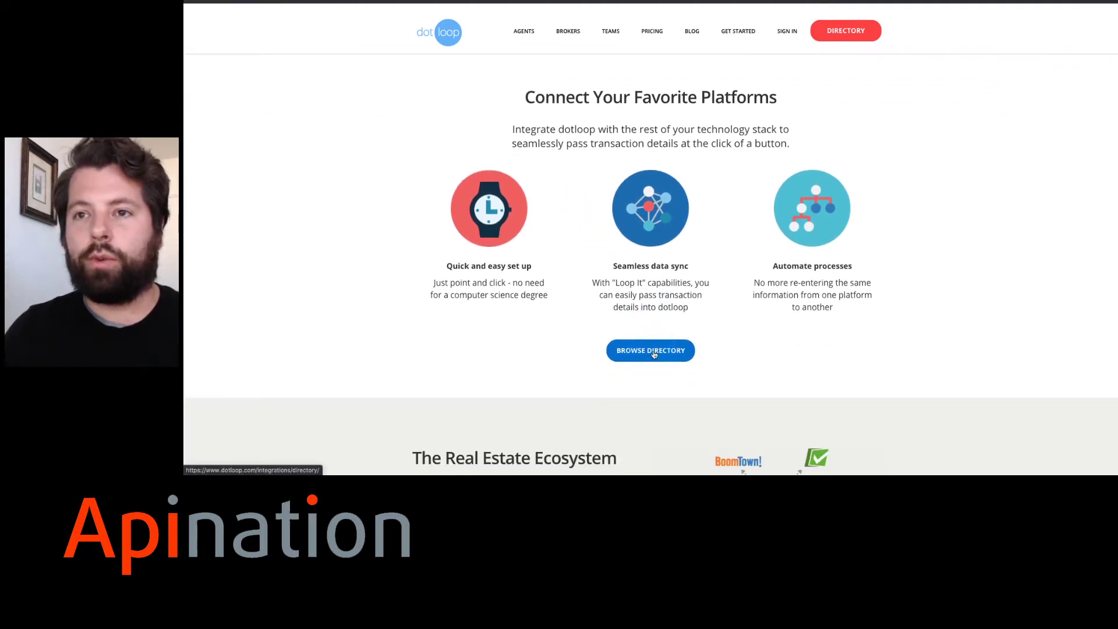
pyautogui.click(653, 351)
# Step: Activate the Mailchimp integration under Marketing, Automations and More and choose the sync of dotloop people to MailChimp subscribers
pyautogui.scroll(-3, 654, 354)
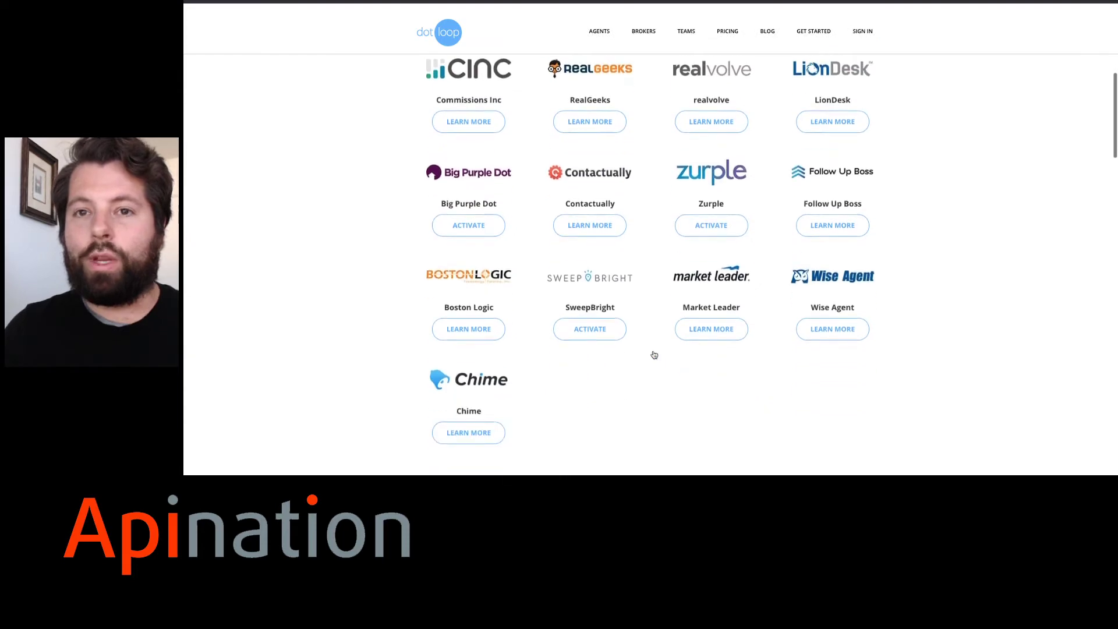
pyautogui.scroll(-8, 654, 355)
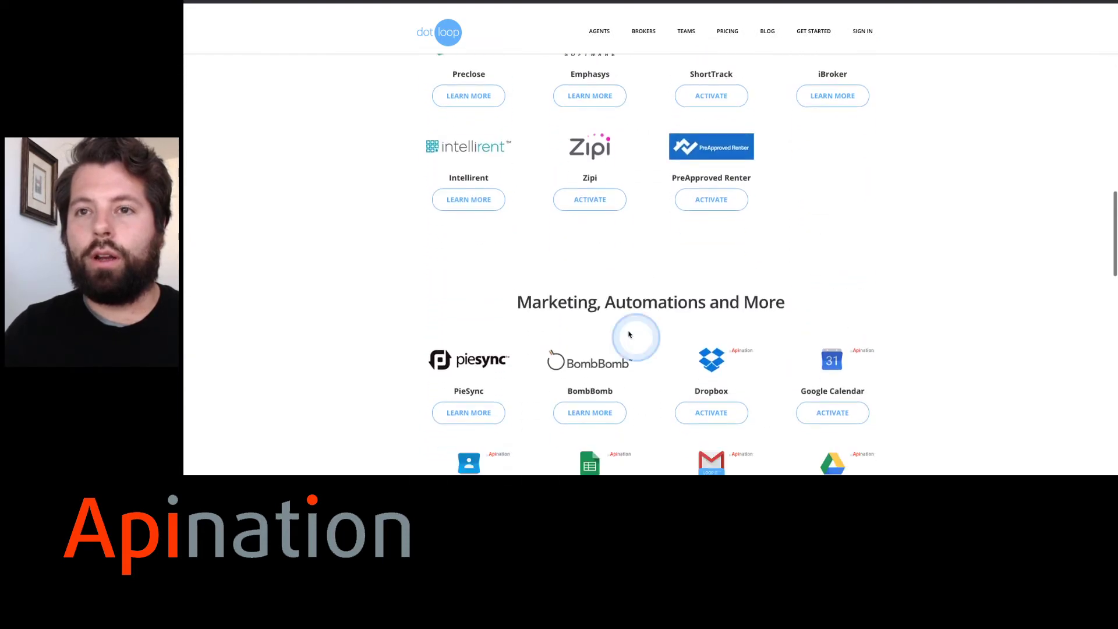
pyautogui.scroll(-5, 701, 300)
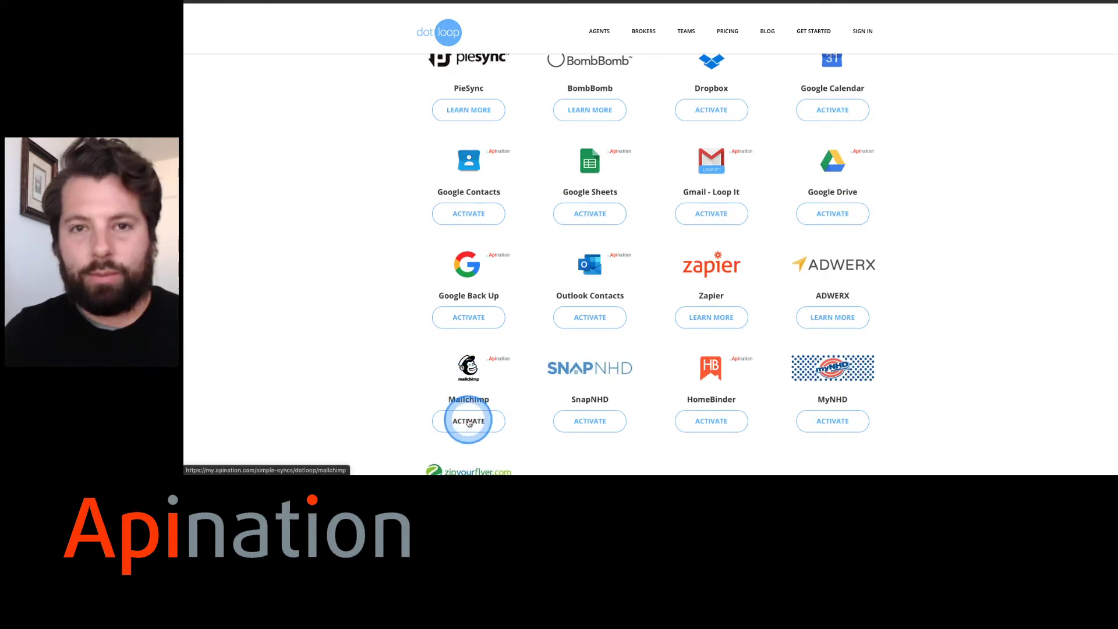
pyautogui.click(468, 421)
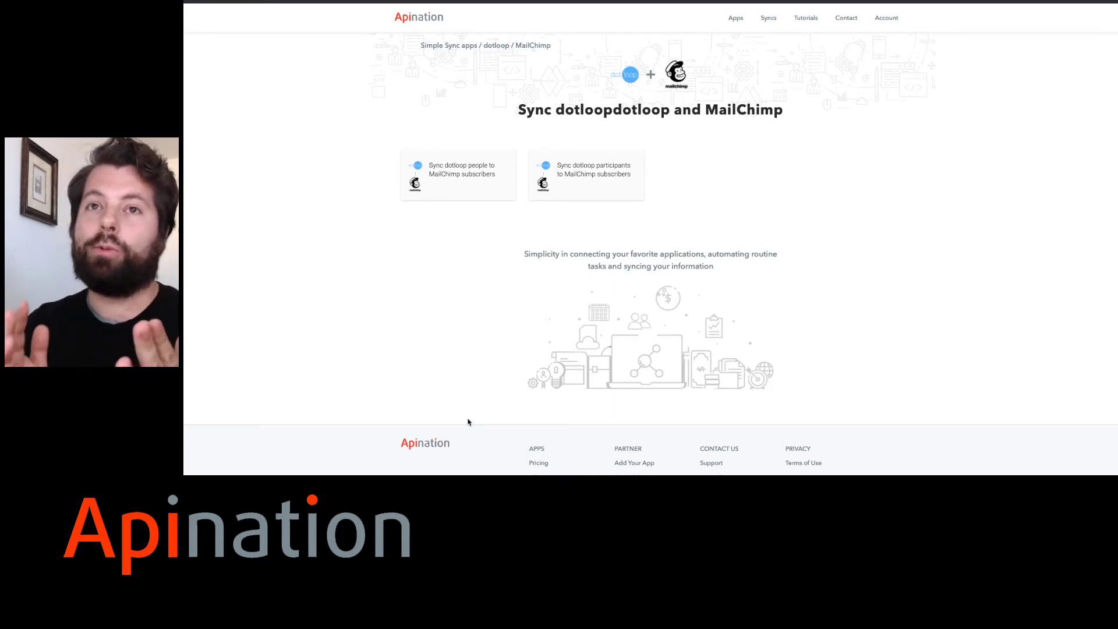
pyautogui.click(446, 172)
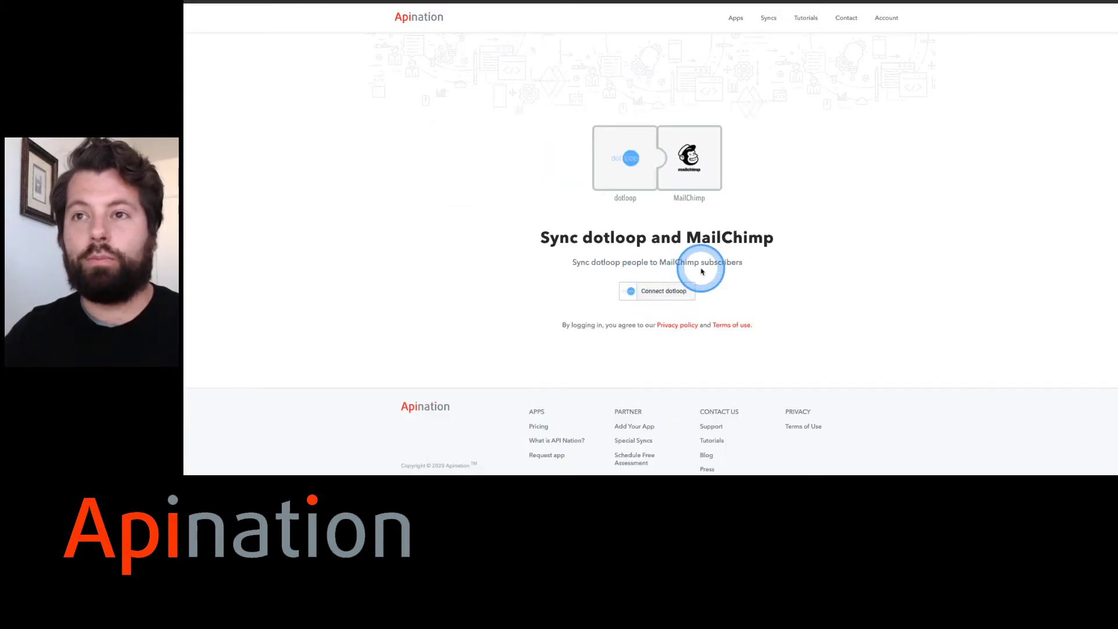
# Step: Connect dotloop to the sync and approve Apination's access to all profiles in the dotloop account
pyautogui.click(662, 296)
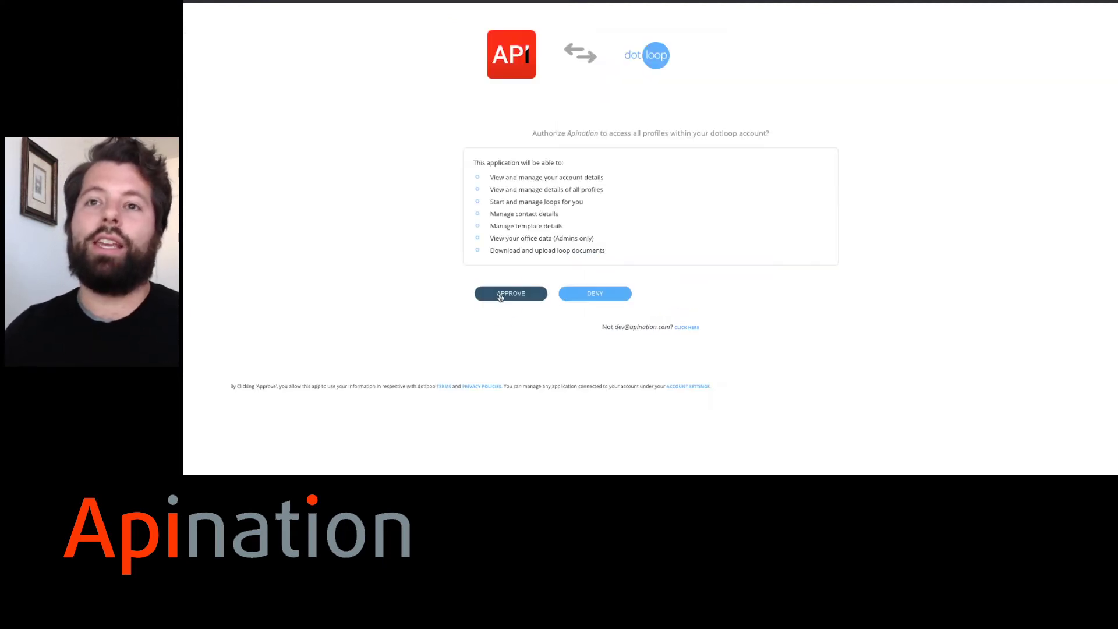
pyautogui.click(500, 295)
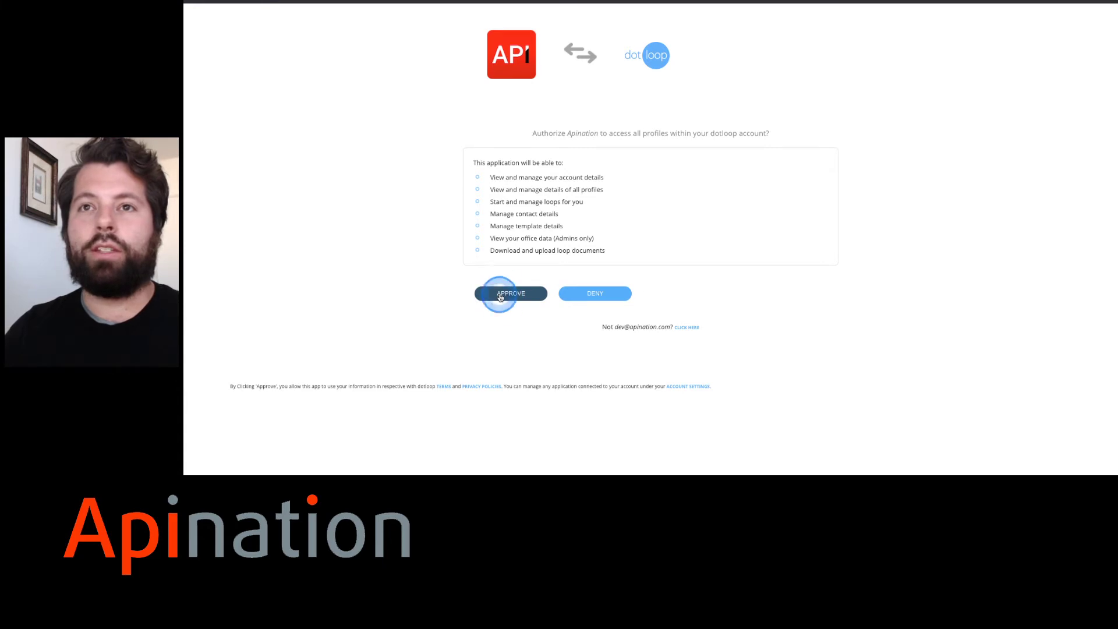
pyautogui.click(500, 295)
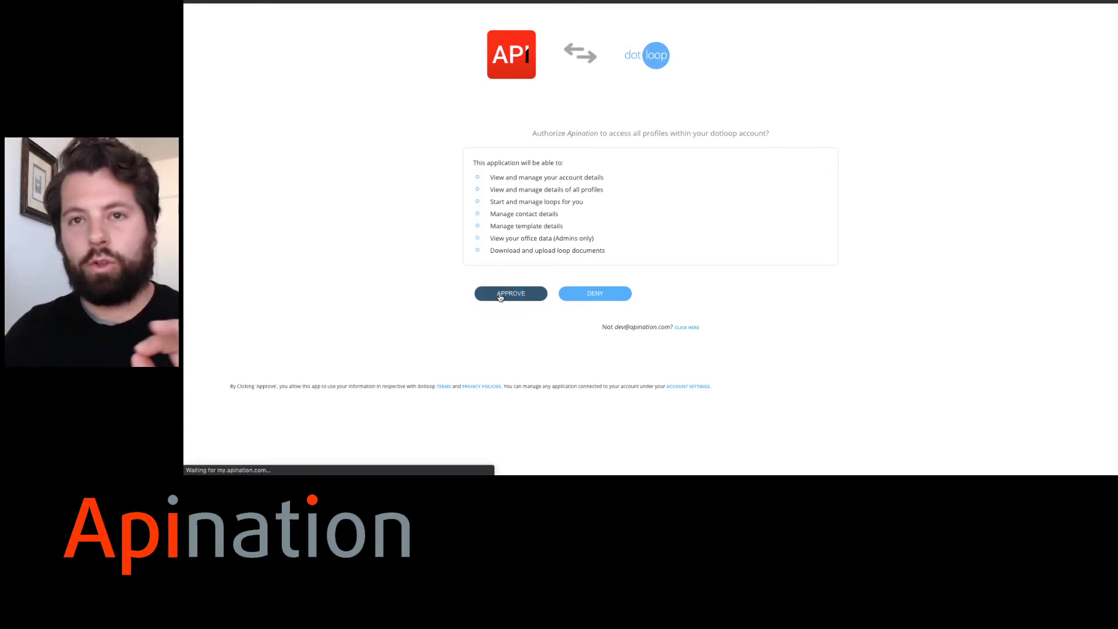
pyautogui.click(500, 297)
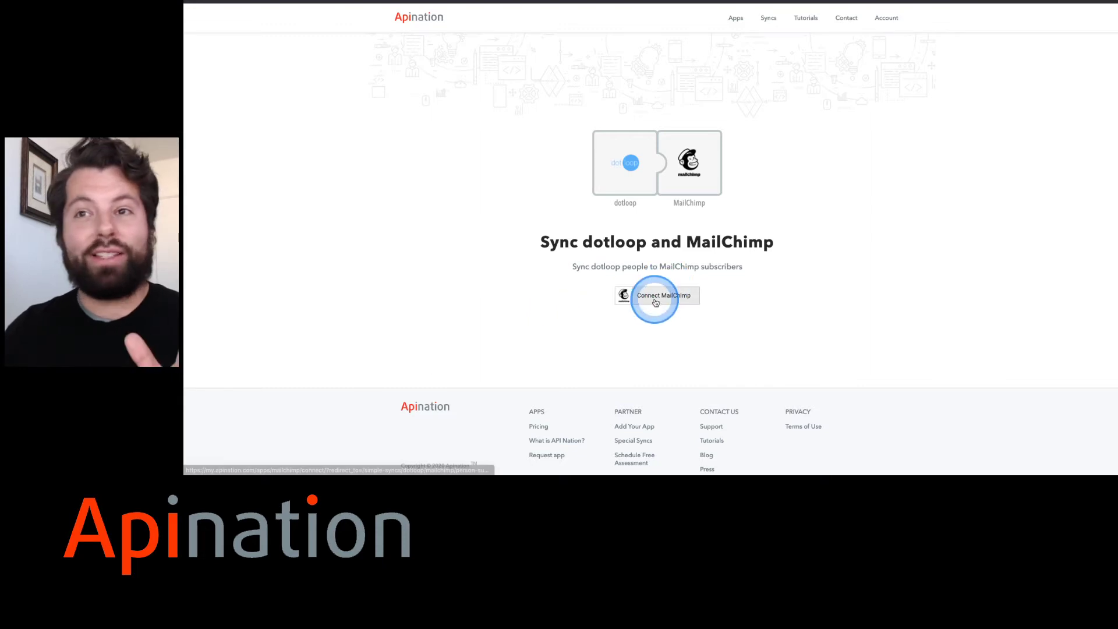
# Step: Open the MailChimp connection form that asks for an API key and a name
pyautogui.click(656, 301)
pyautogui.click(569, 60)
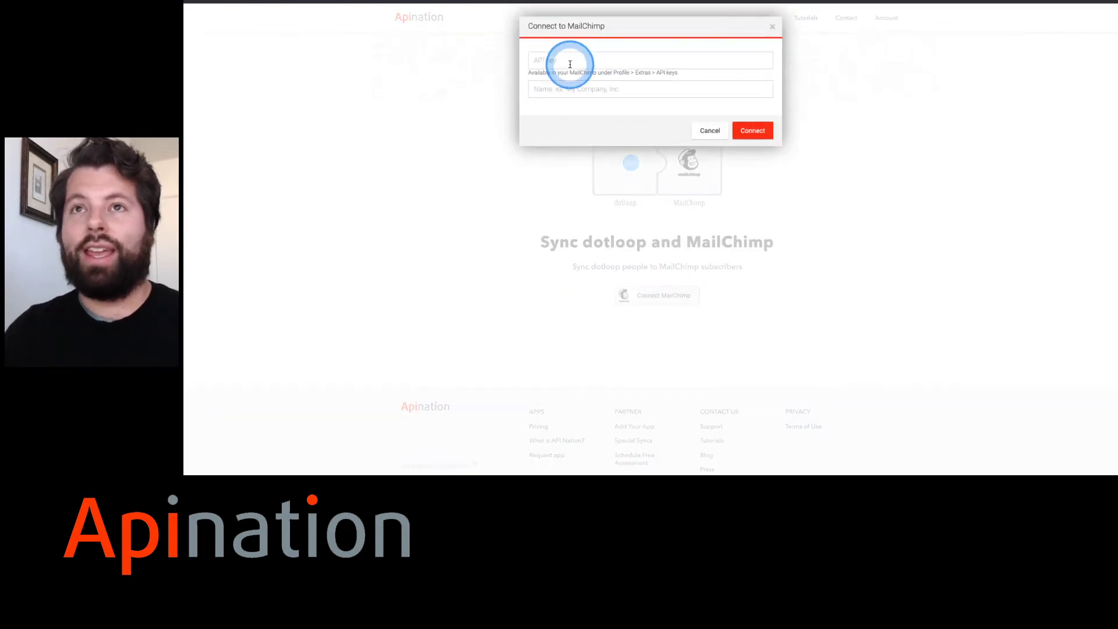
pyautogui.click(581, 87)
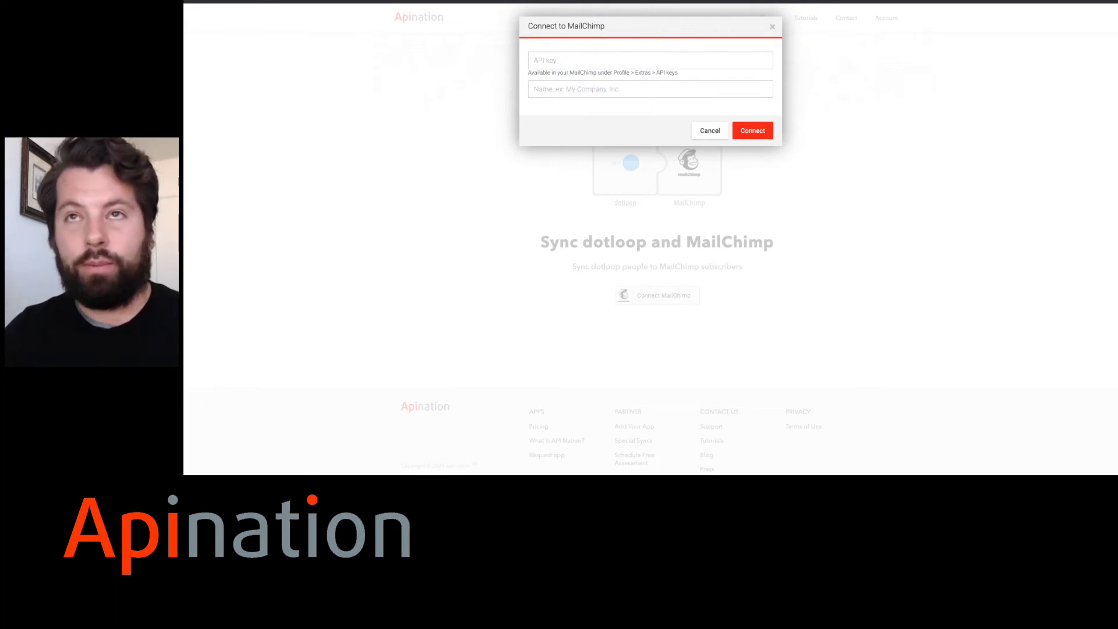
# Step: Switch to Mailchimp and open the API keys page of the account
pyautogui.click(617, 2)
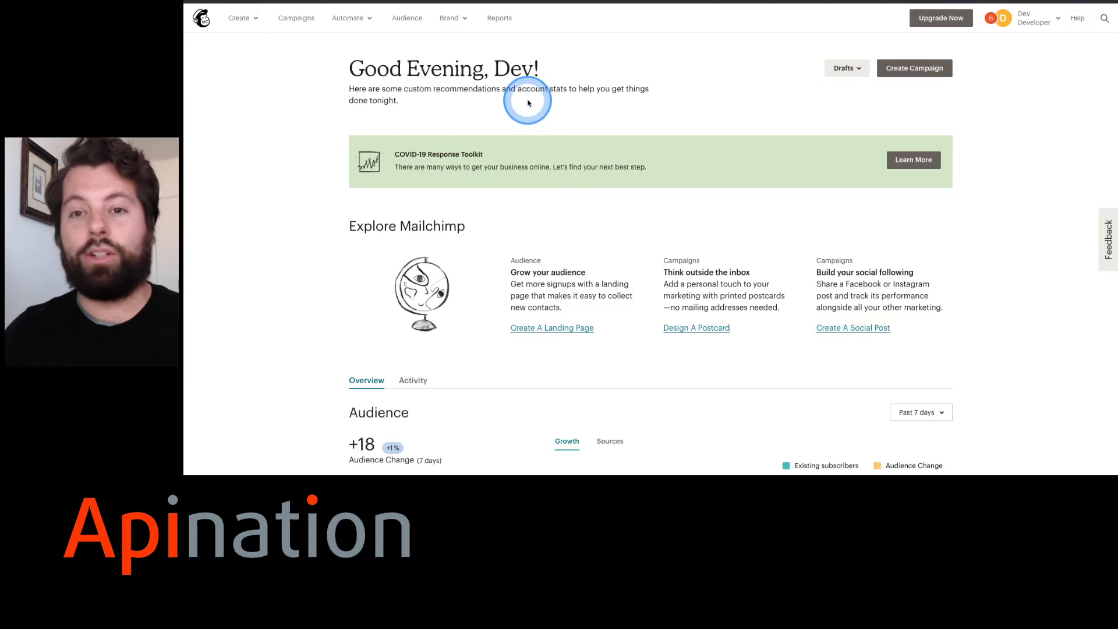
pyautogui.click(1059, 21)
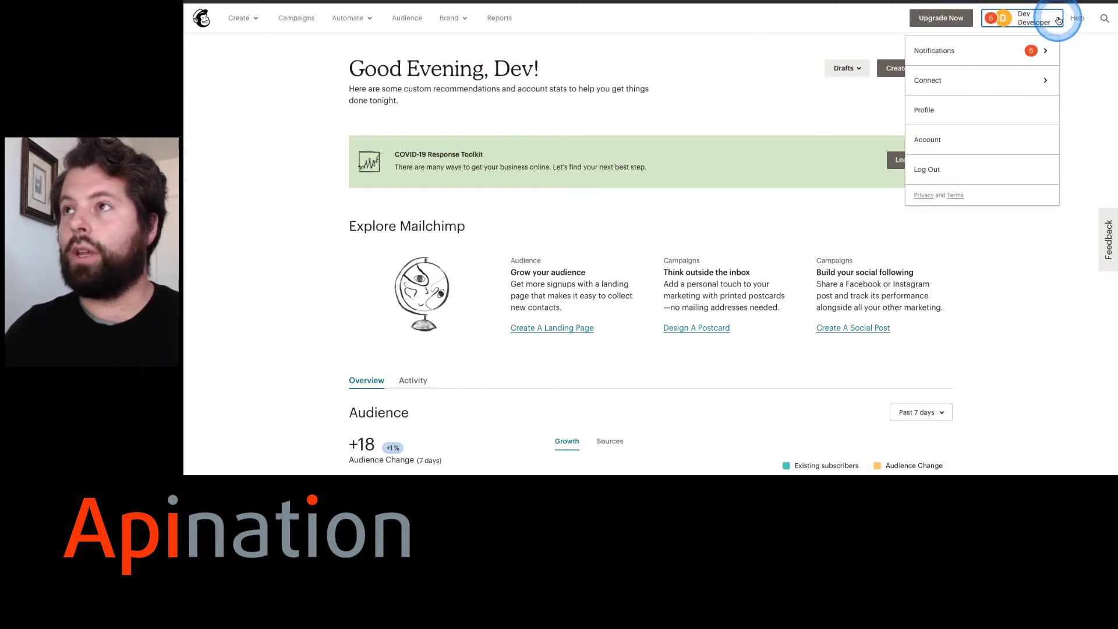
pyautogui.click(943, 142)
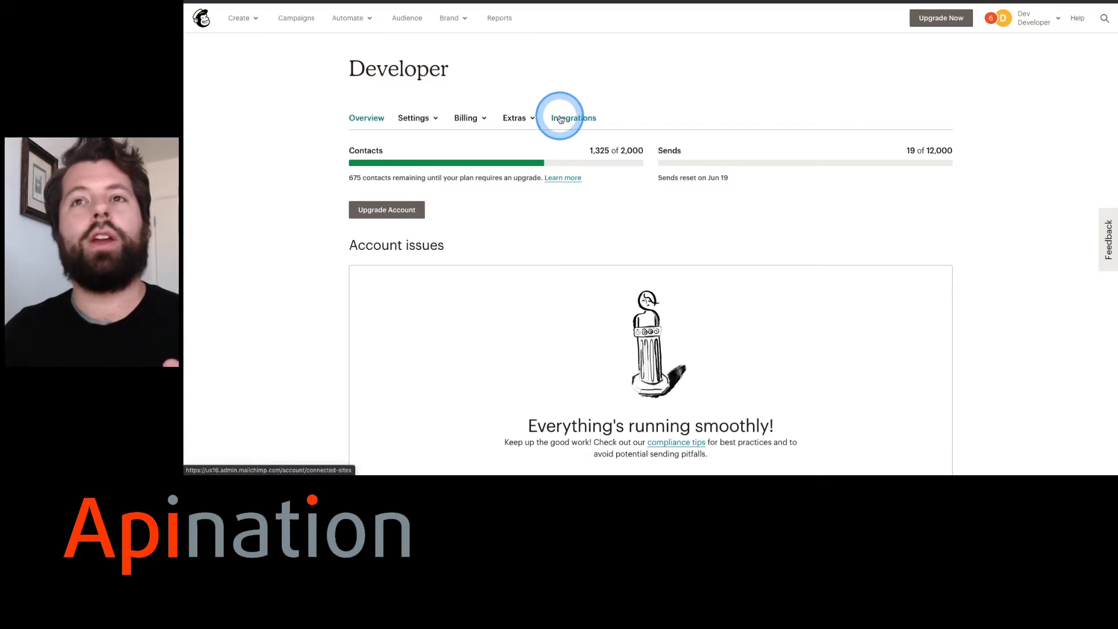
pyautogui.click(530, 120)
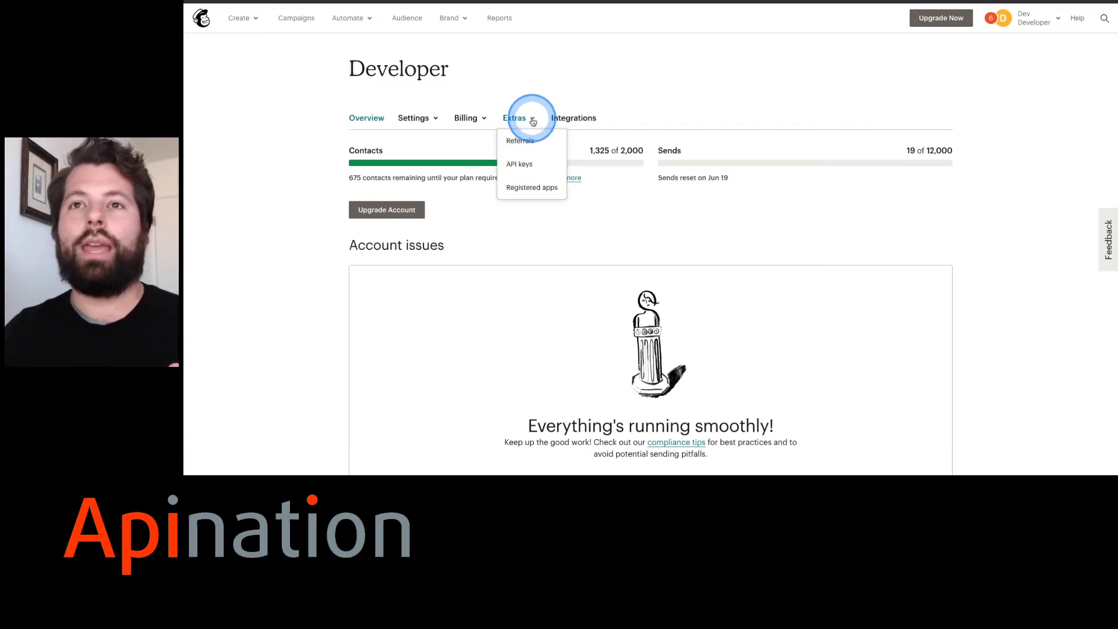
pyautogui.click(520, 166)
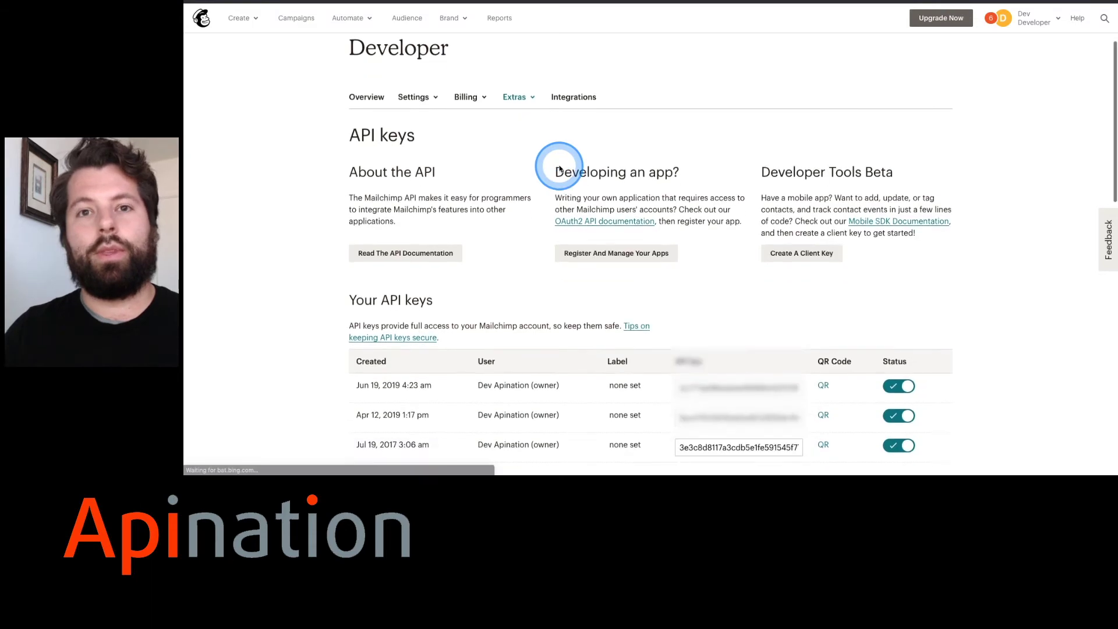
# Step: Create a new API key, and copy the existing API key dated Jul 19, 2017
pyautogui.scroll(-5, 559, 154)
pyautogui.click(367, 297)
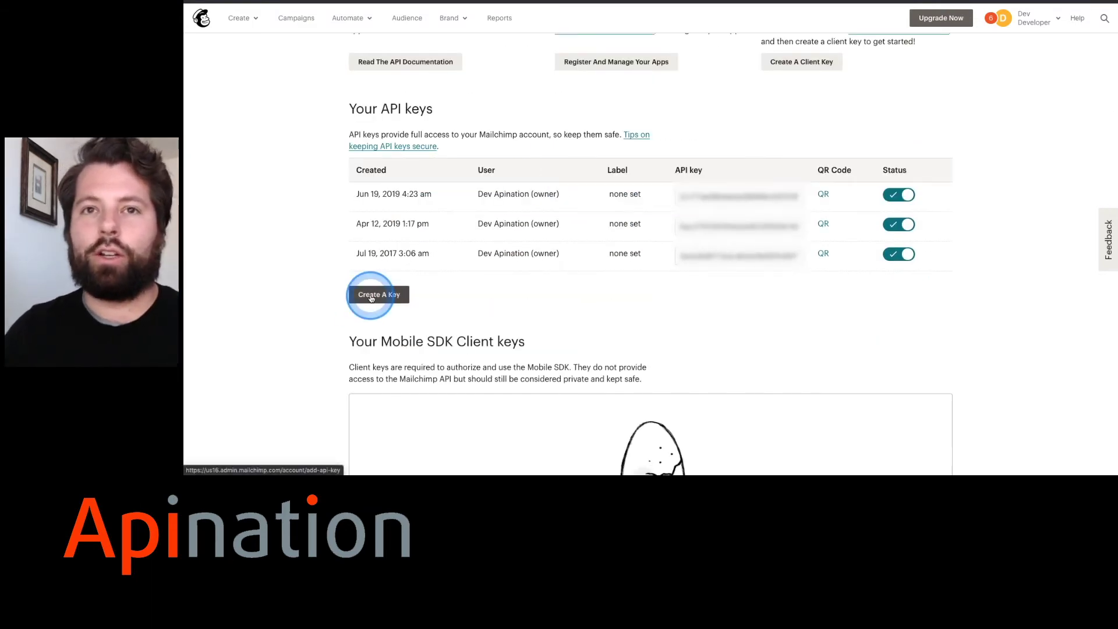
pyautogui.click(726, 152)
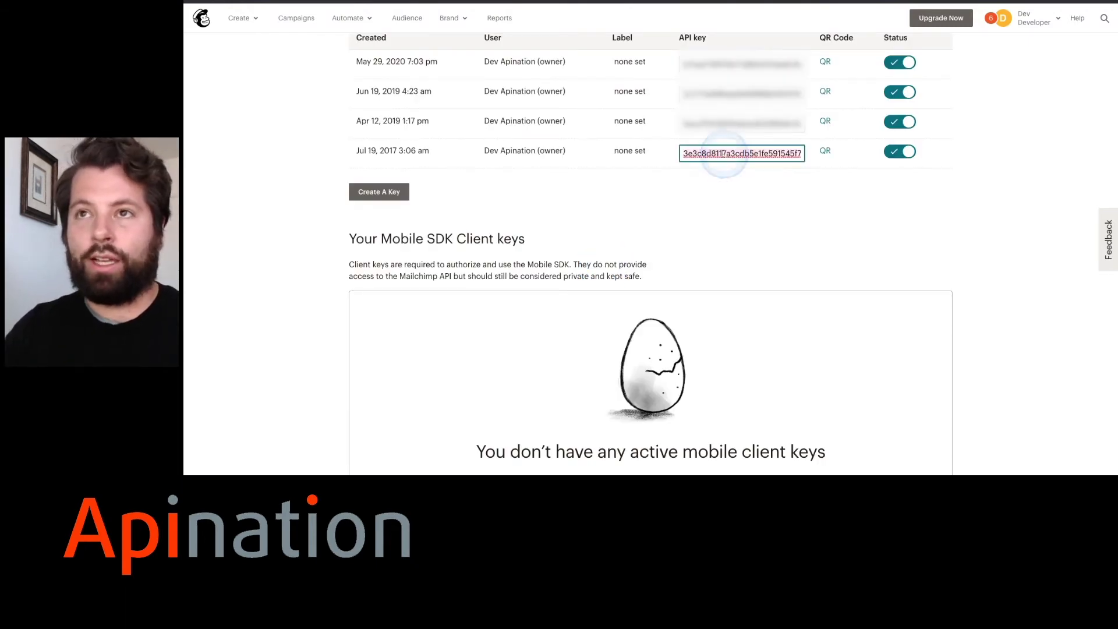
pyautogui.click(725, 154)
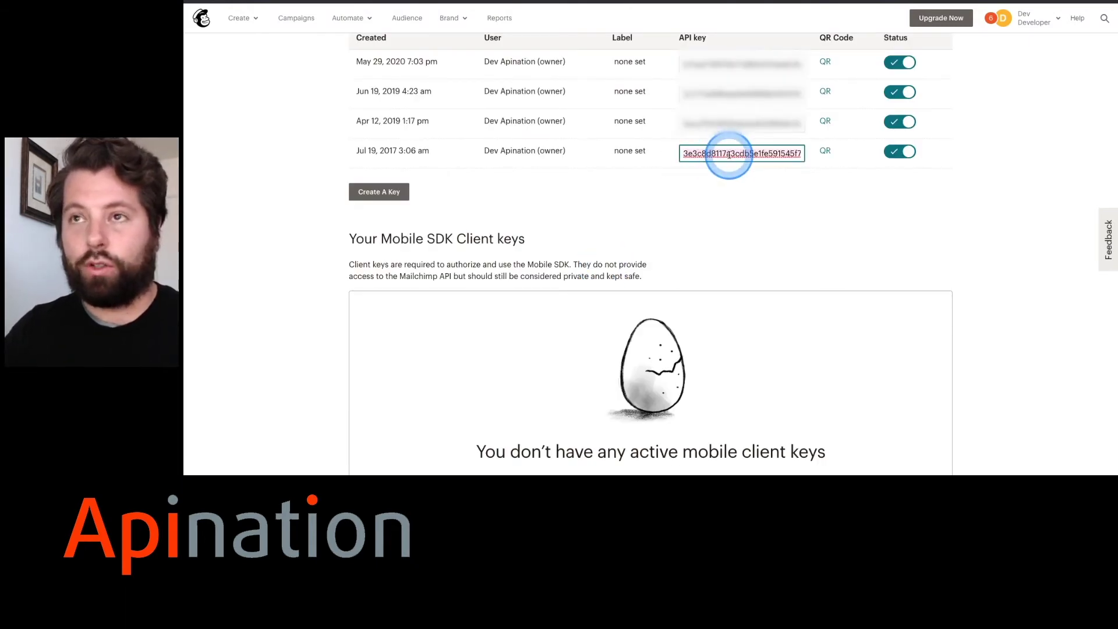
# Step: Back in Apination, paste the Mailchimp API key, name the connection Broker Co. and connect it
pyautogui.click(548, 3)
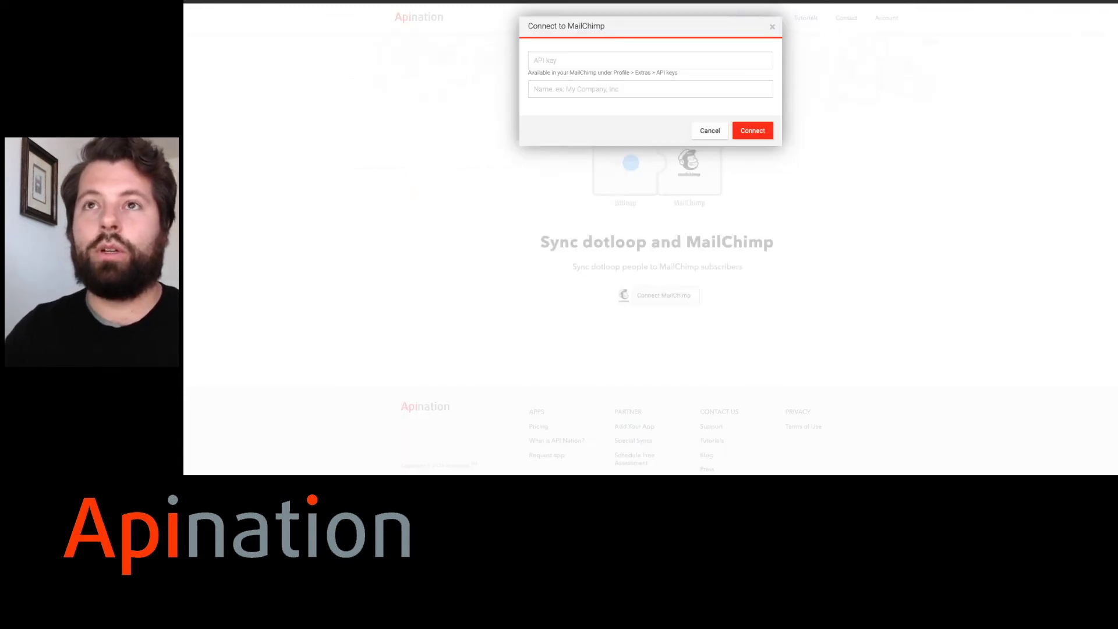
pyautogui.click(551, 61)
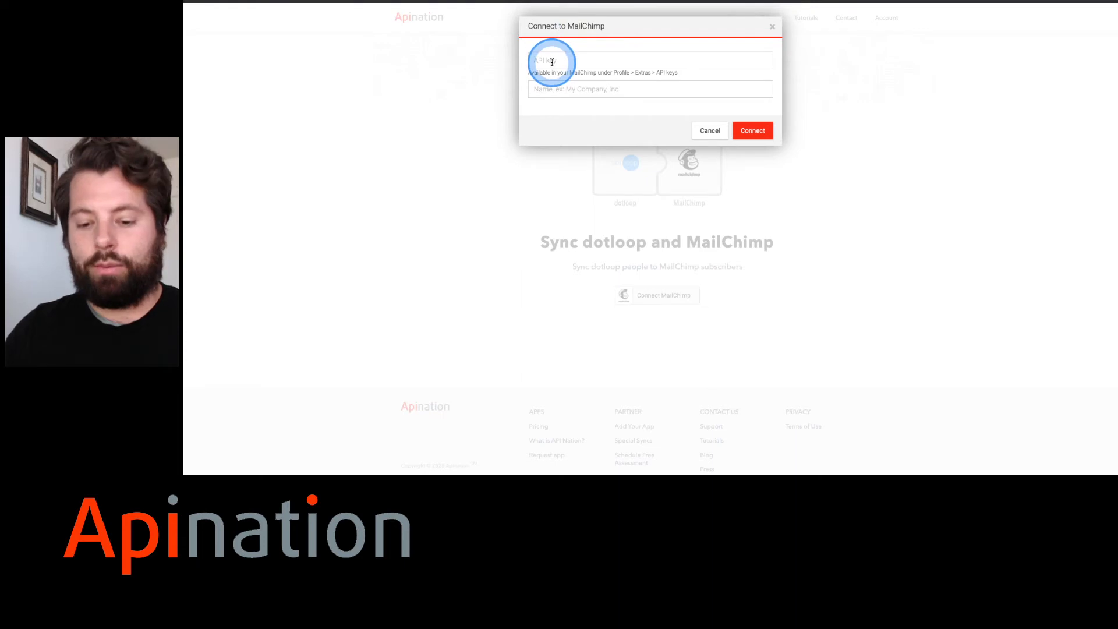
pyautogui.hotkey('ctrl', 'v')
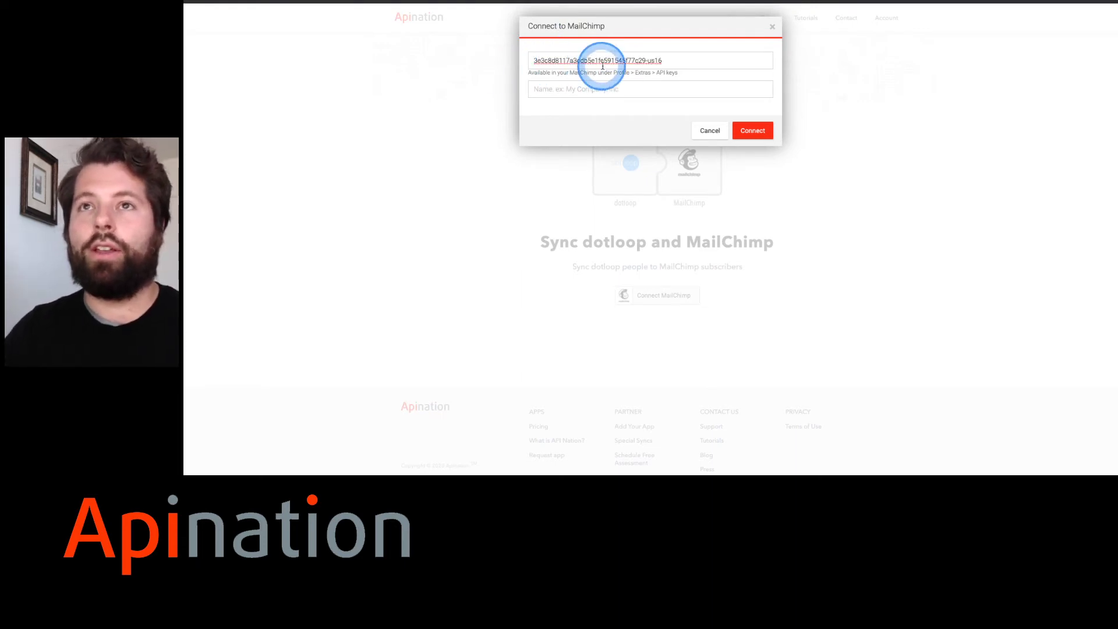
pyautogui.click(573, 88)
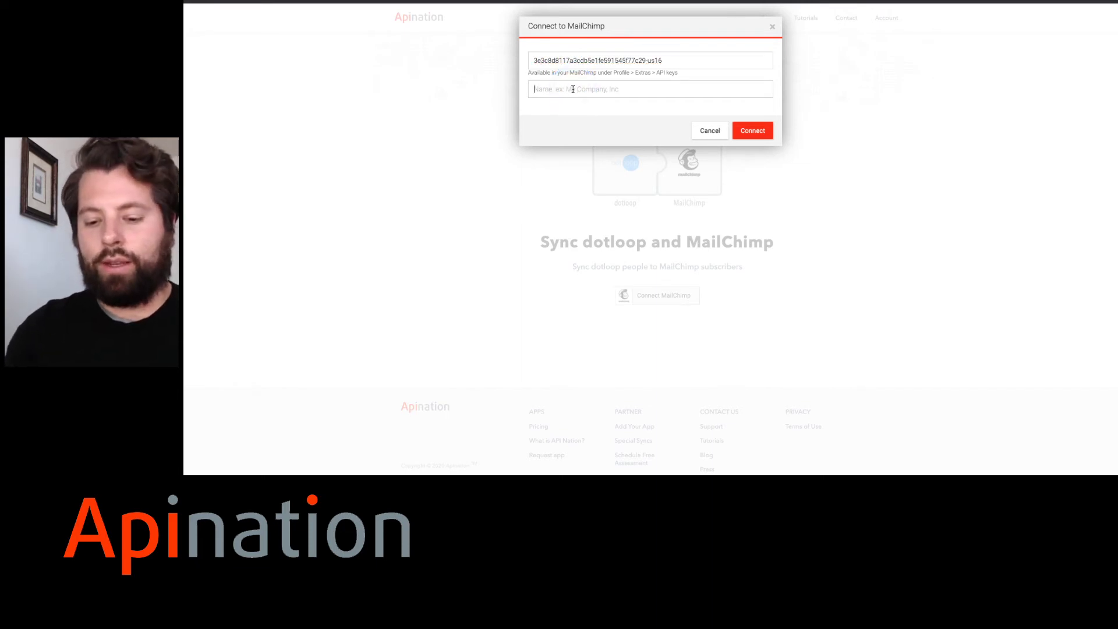
pyautogui.click(573, 88)
pyautogui.write('Broker Co.')
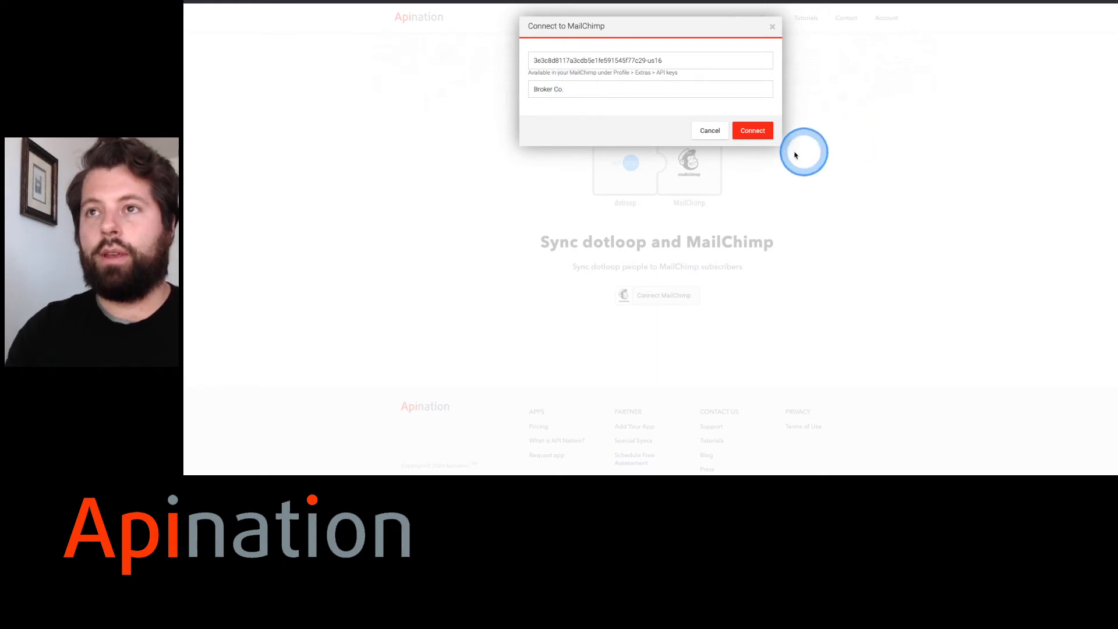
pyautogui.click(751, 130)
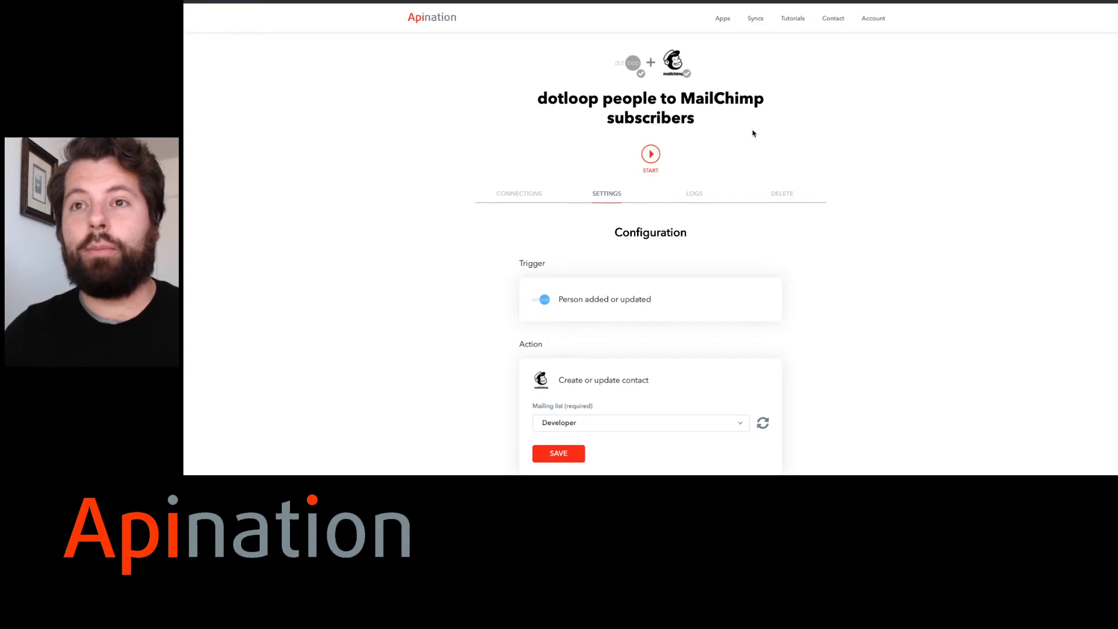
# Step: Review the sync's trigger, action and field mapping, and examine the mailing lists available for the contact action
pyautogui.scroll(-3, 732, 190)
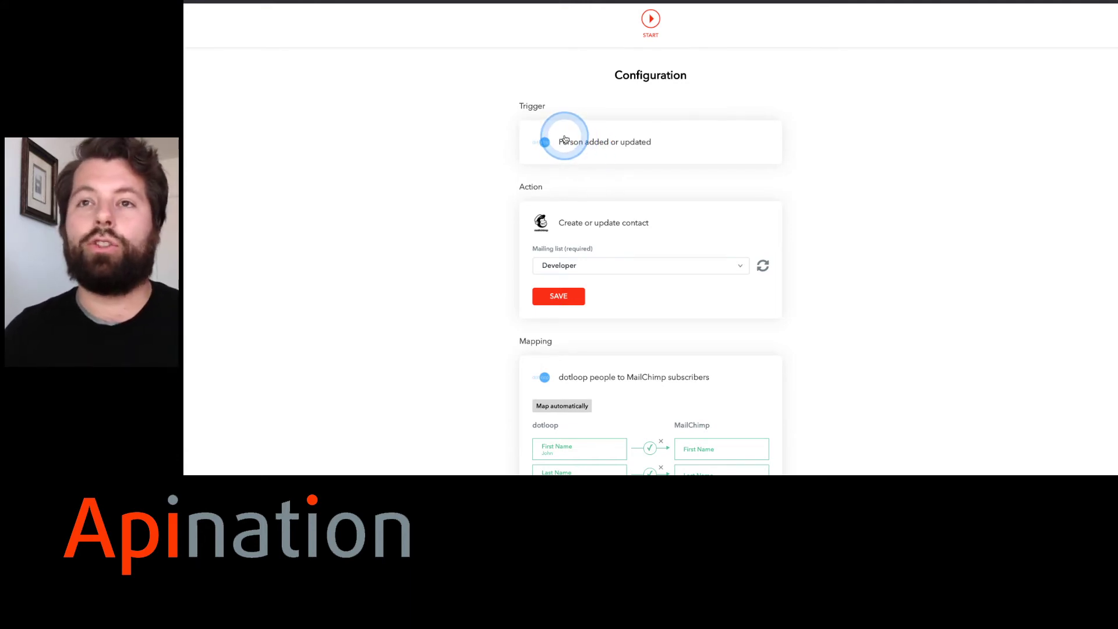
pyautogui.scroll(-1, 622, 219)
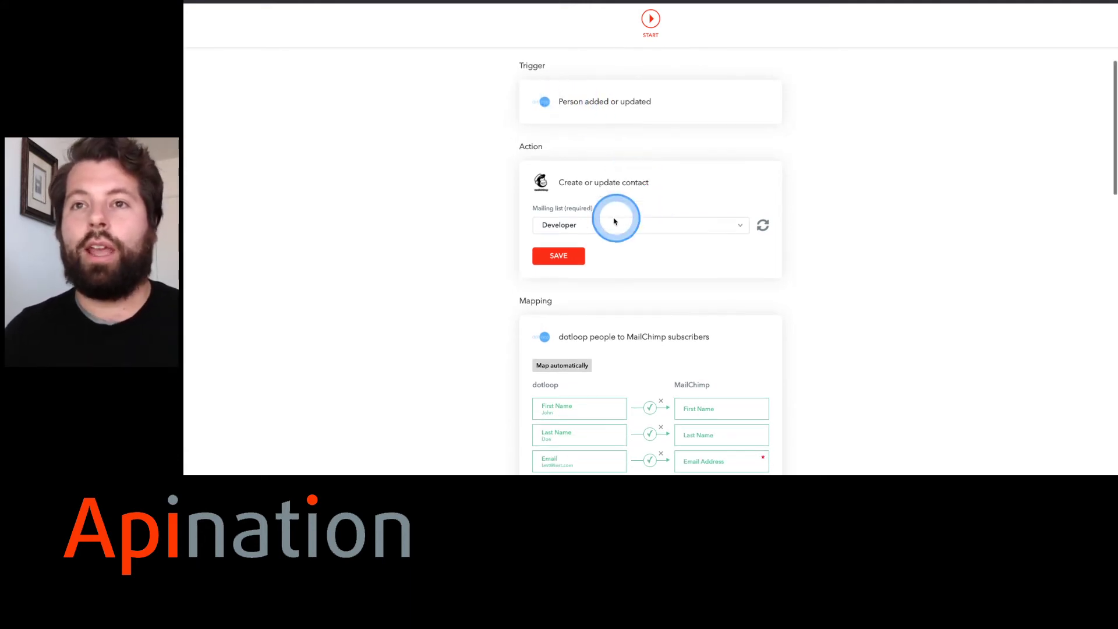
pyautogui.click(601, 225)
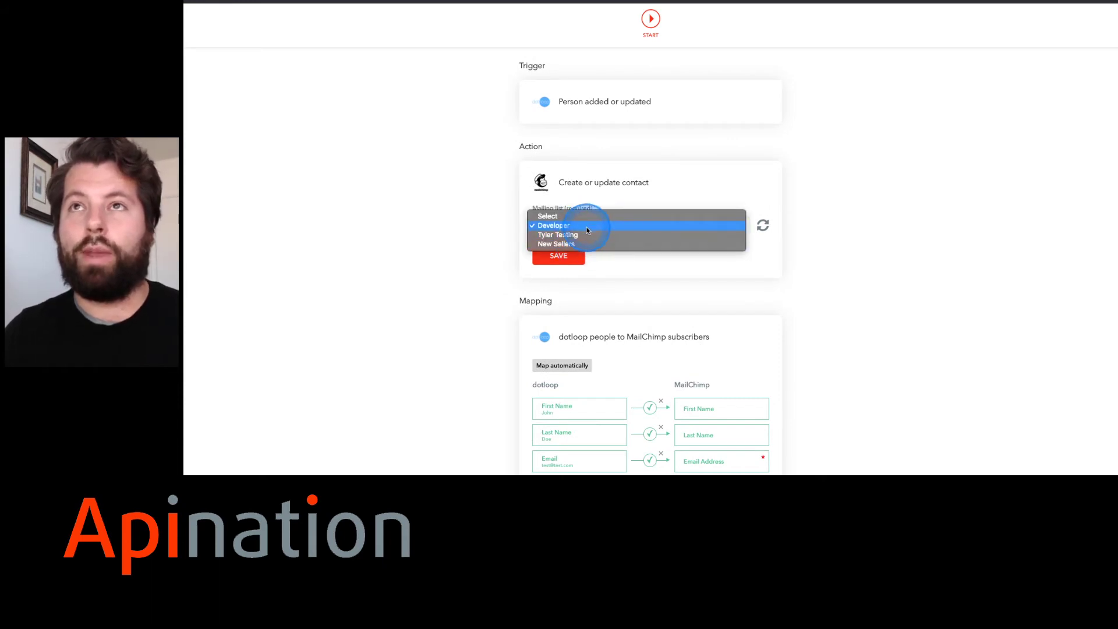
pyautogui.click(673, 194)
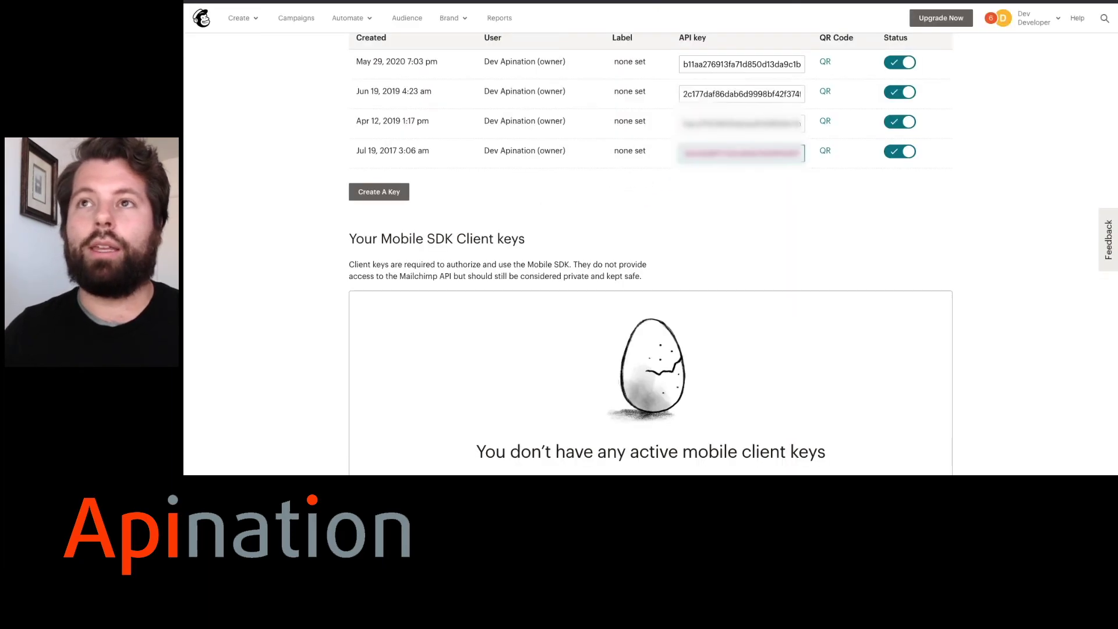
# Step: Switch to Mailchimp and examine the current audience on the Audience page
pyautogui.scroll(6, 641, 142)
pyautogui.click(418, 22)
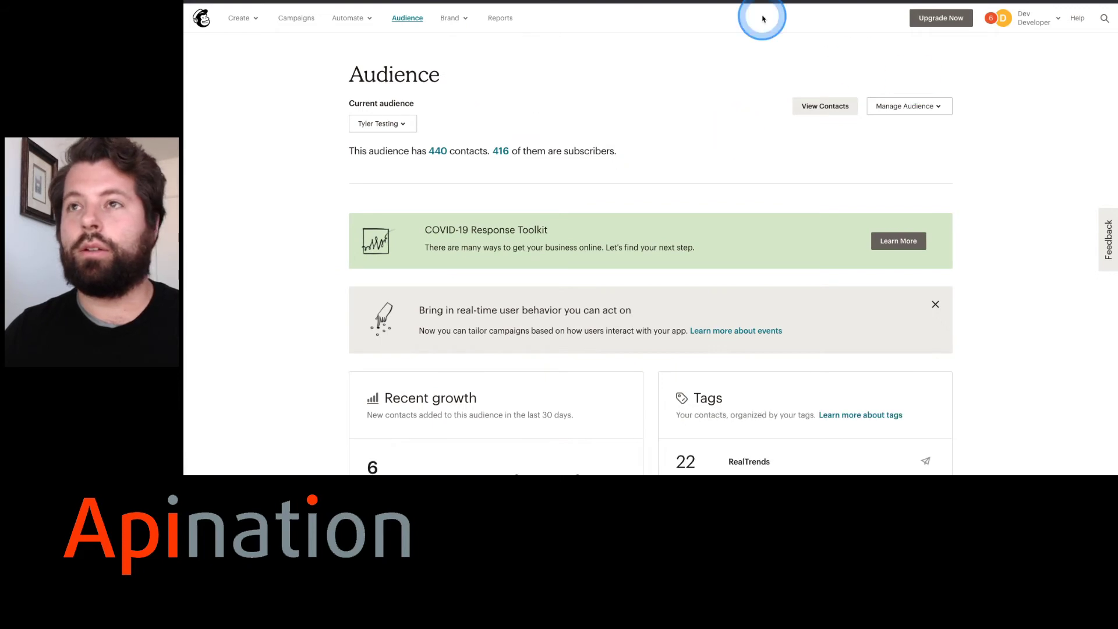
# Step: Return to the Apination sync settings, set the contact action's mailing list to New Sellers and save it
pyautogui.moveTo(763, 2)
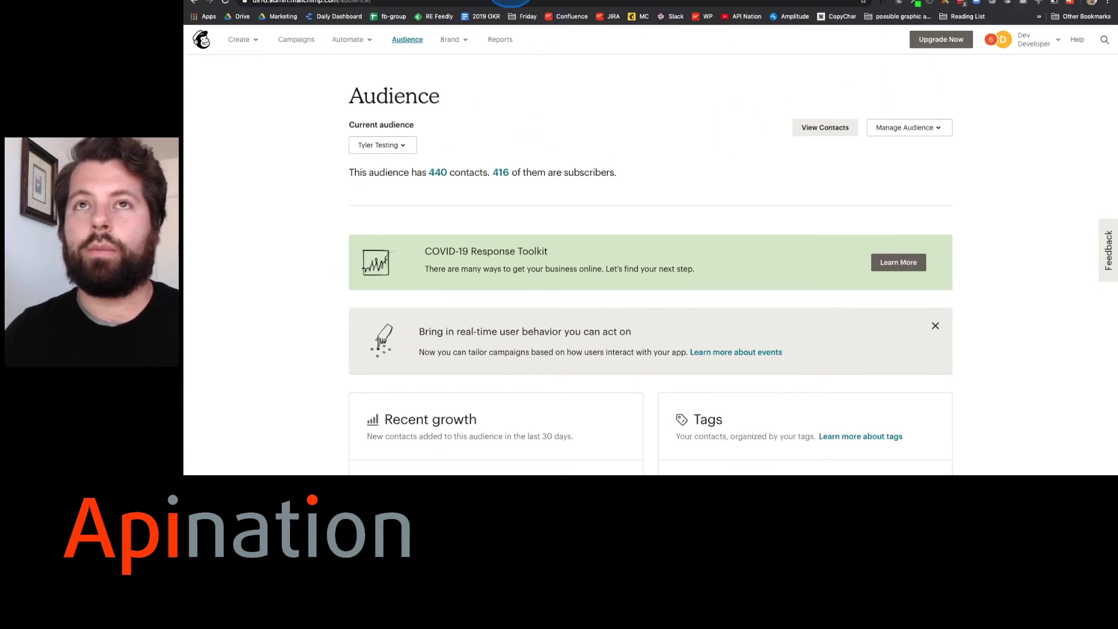
pyautogui.click(510, 1)
pyautogui.click(588, 224)
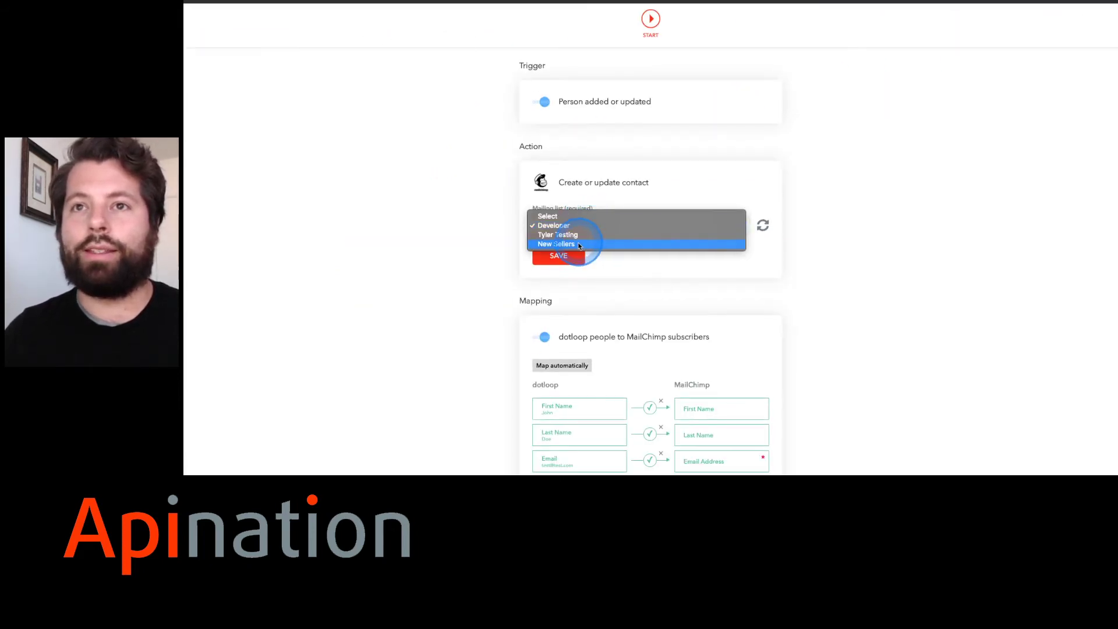
pyautogui.click(579, 244)
pyautogui.click(558, 256)
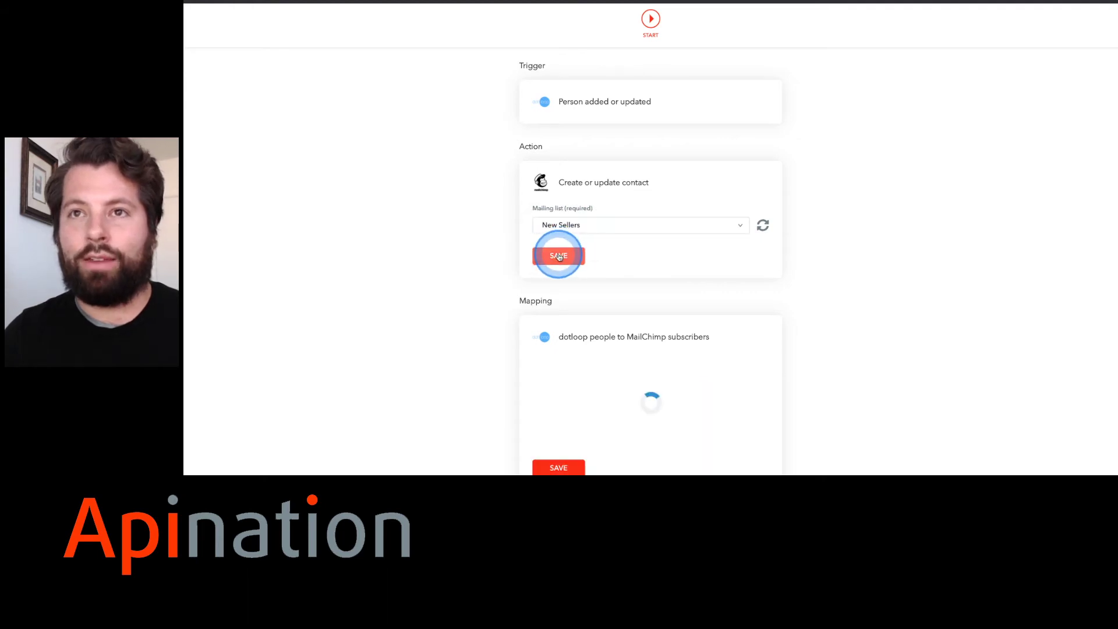
# Step: Map dotloop's Mobile Phone to MailChimp's Phone Number and dotloop's Address to MailChimp's Address, and save the mapping
pyautogui.scroll(-2, 624, 258)
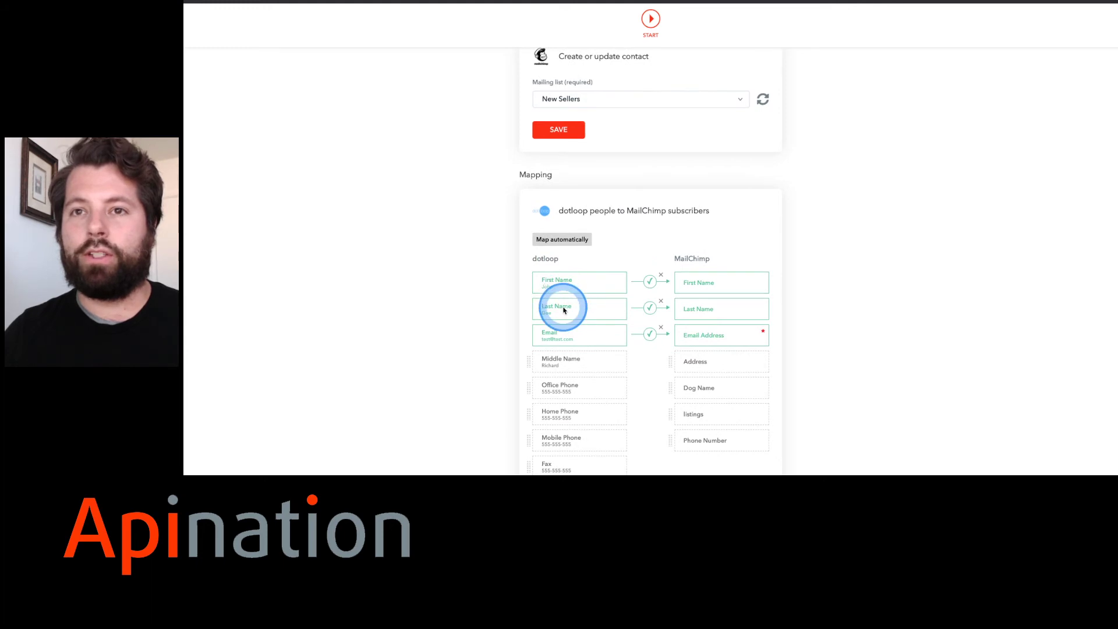
pyautogui.scroll(-1, 561, 347)
pyautogui.scroll(-1, 562, 348)
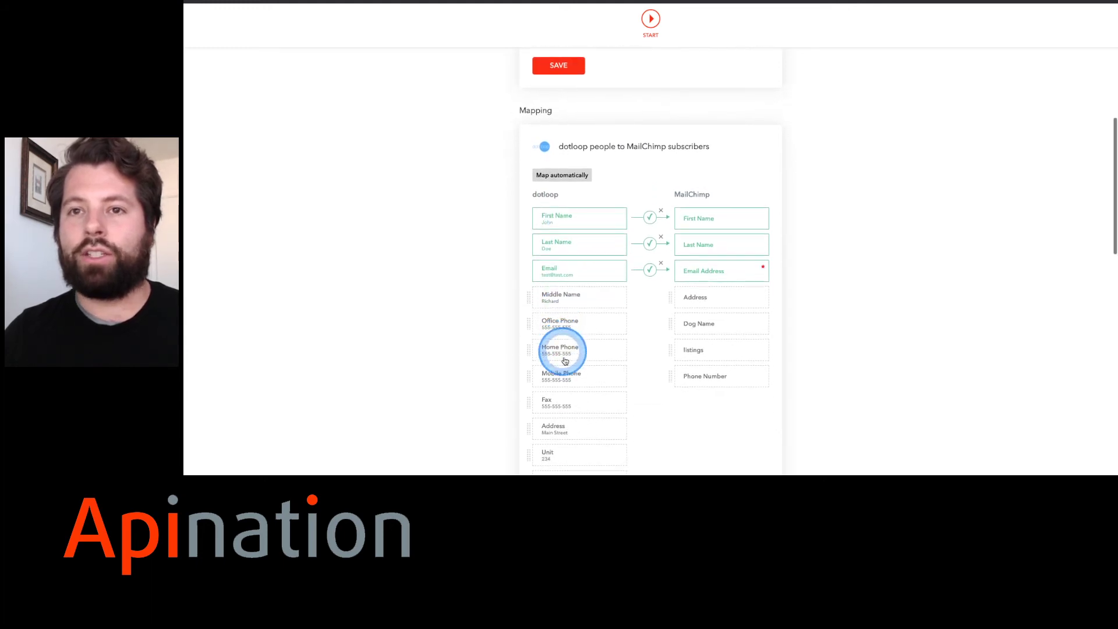
pyautogui.moveTo(566, 373); pyautogui.dragTo(709, 374)
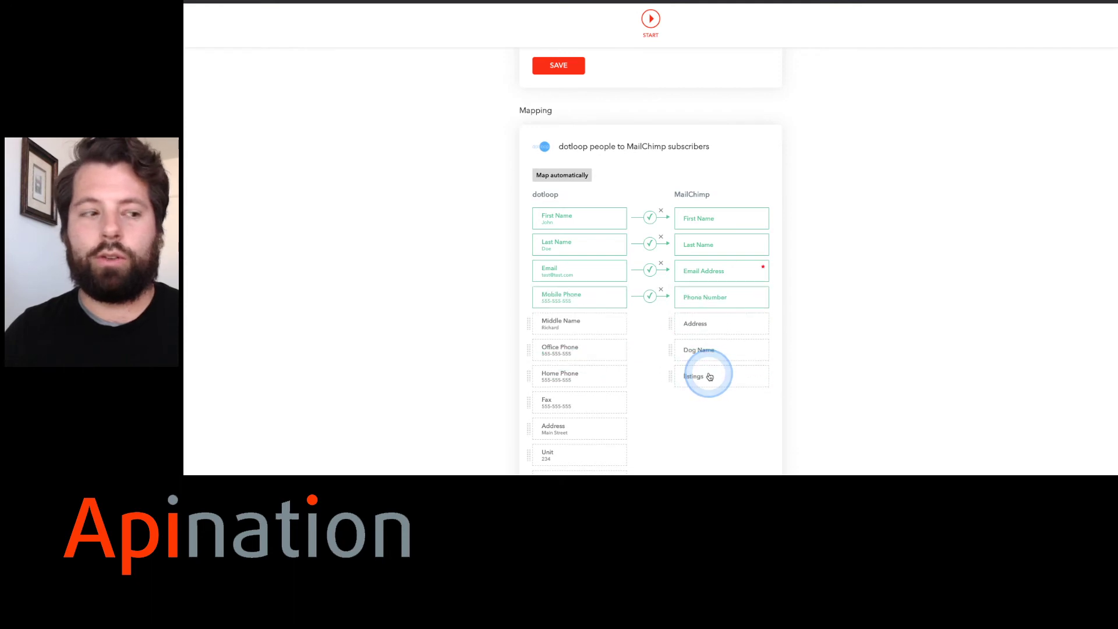
pyautogui.scroll(-1, 641, 366)
pyautogui.moveTo(567, 415); pyautogui.dragTo(696, 315)
pyautogui.scroll(-3, 661, 373)
pyautogui.scroll(-3, 662, 373)
pyautogui.click(558, 306)
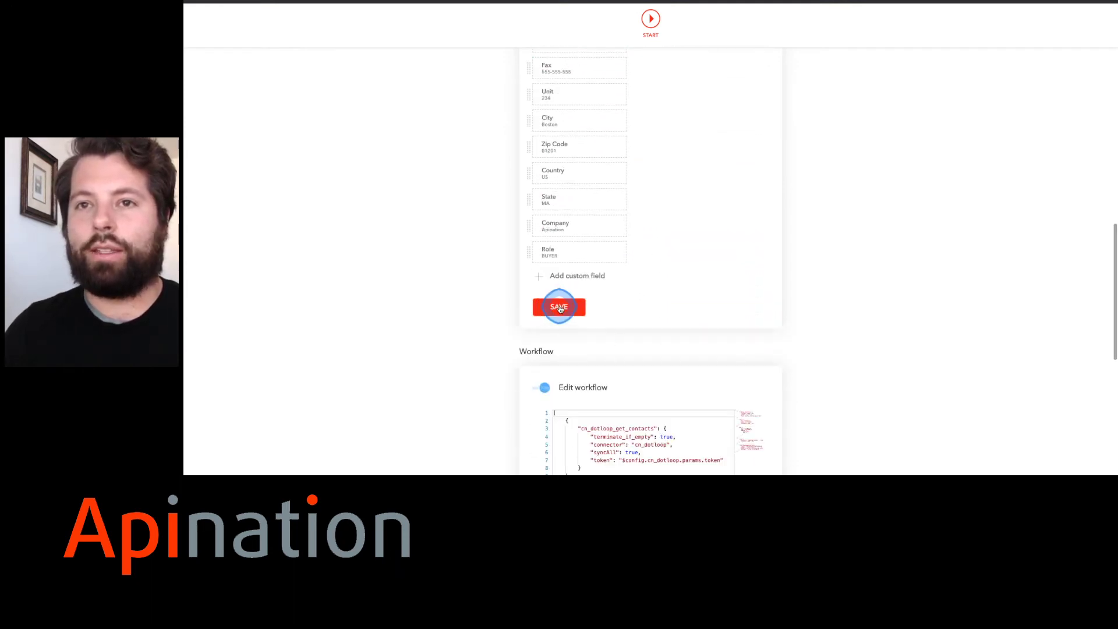
# Step: Look over the workflow code, start the dotloop people to MailChimp subscribers sync and open its run interval for editing
pyautogui.scroll(-4, 644, 295)
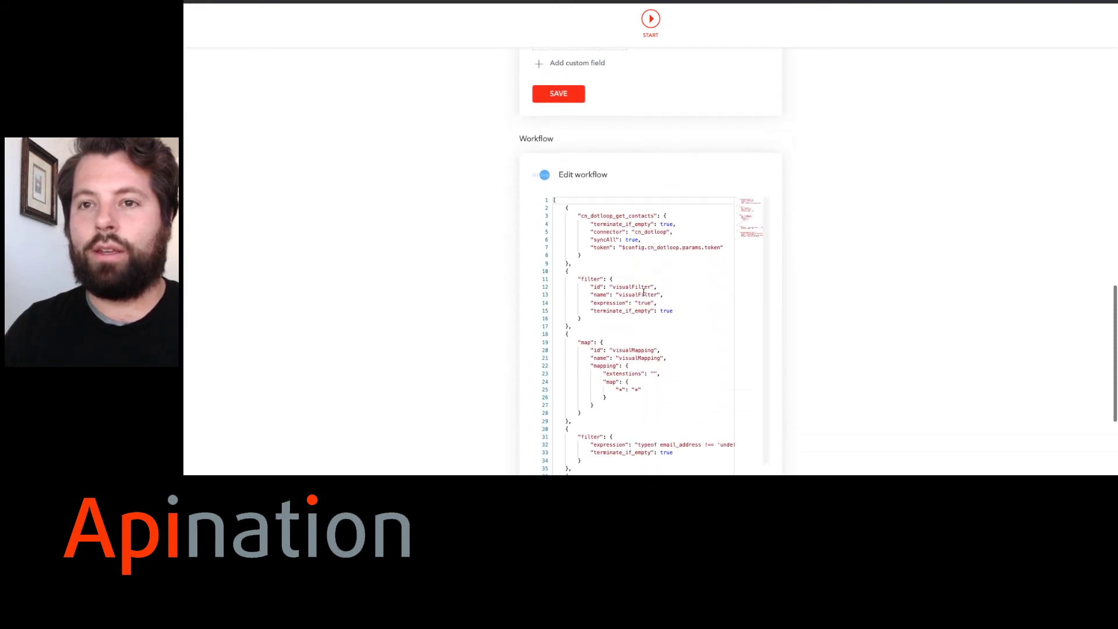
pyautogui.click(687, 207)
pyautogui.scroll(-4, 688, 207)
pyautogui.scroll(10, 688, 207)
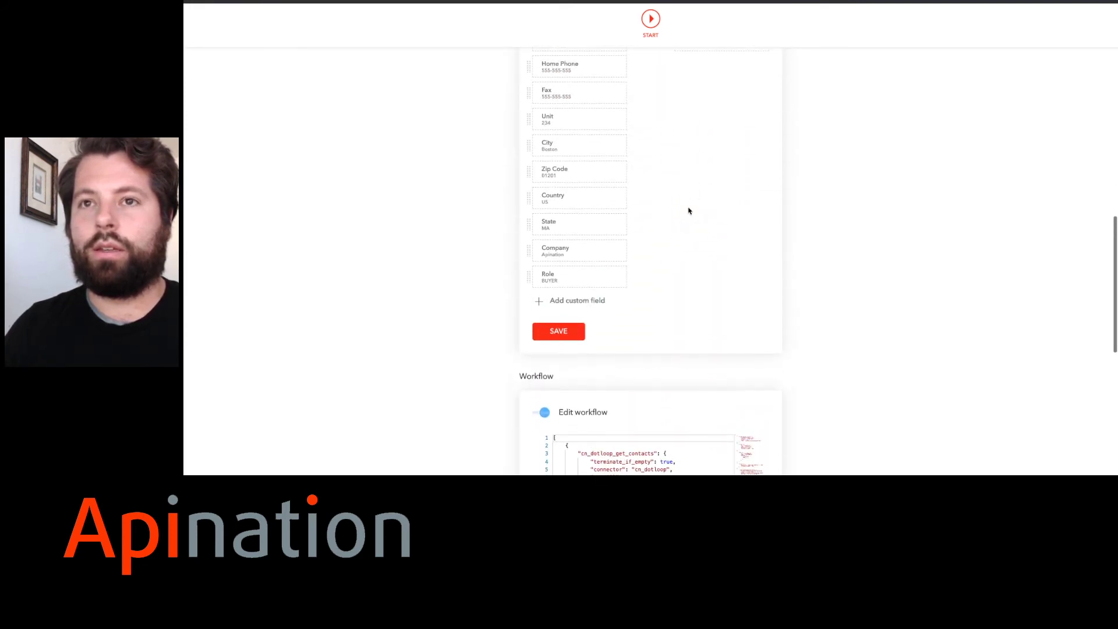
pyautogui.scroll(1, 688, 210)
pyautogui.scroll(10, 688, 210)
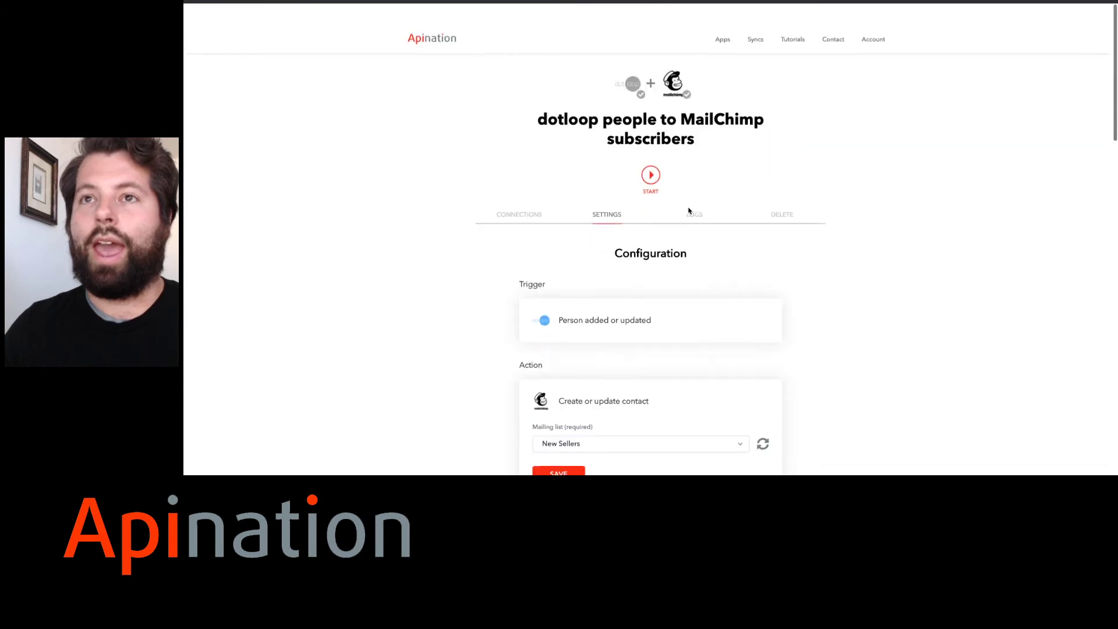
pyautogui.click(651, 154)
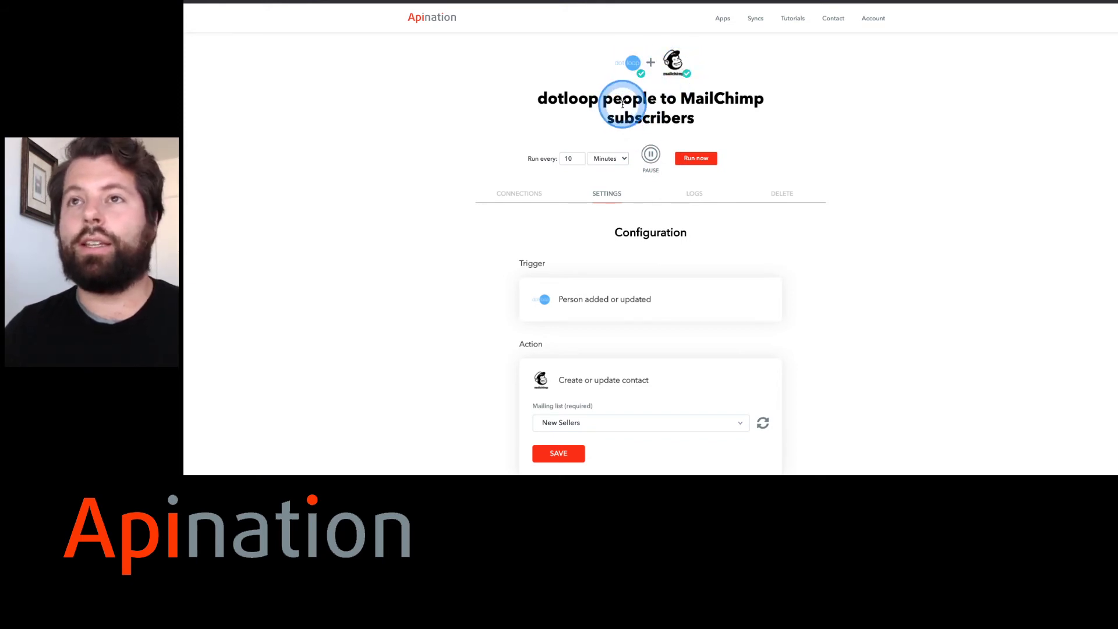
pyautogui.click(571, 159)
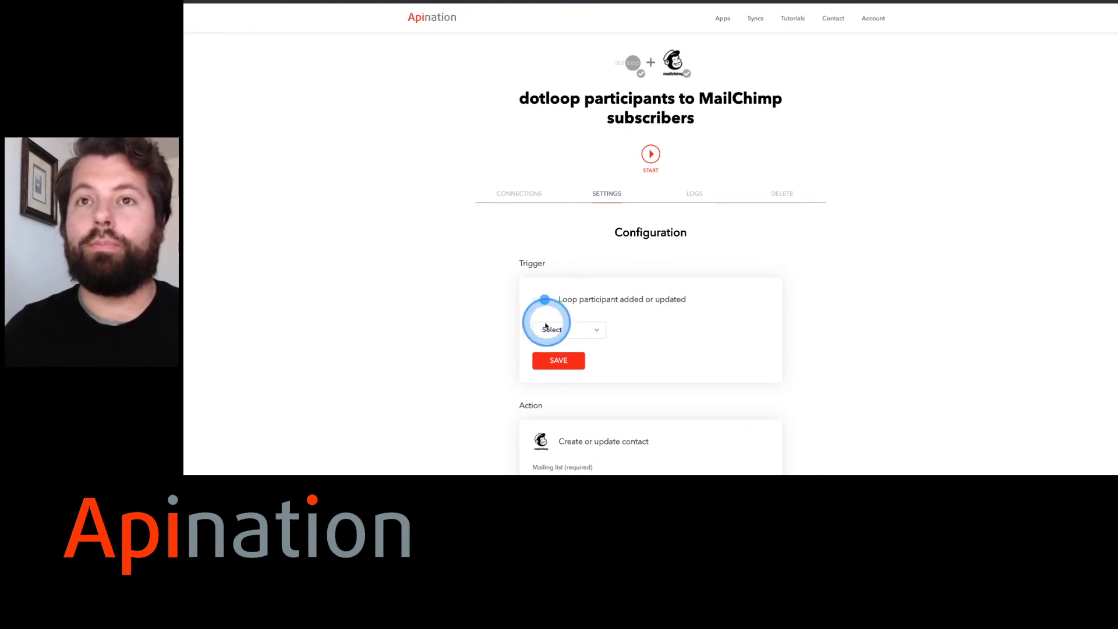
# Step: In the dotloop participants to MailChimp subscribers sync, set the trigger's profile to Default Profile and save it
pyautogui.scroll(-1, 620, 231)
pyautogui.scroll(-3, 620, 231)
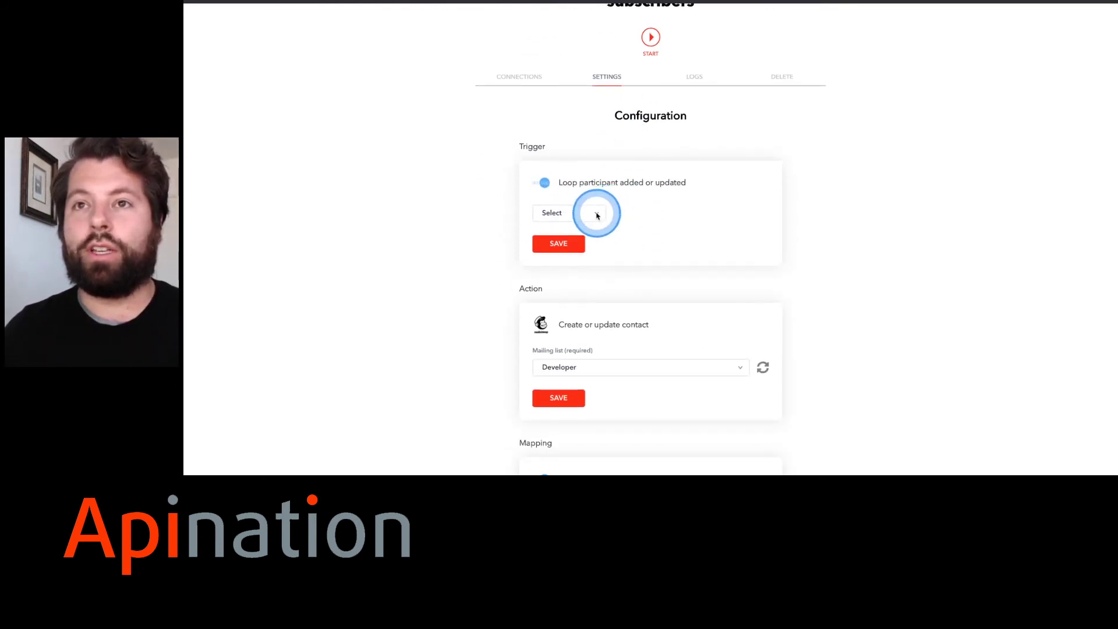
pyautogui.click(596, 215)
pyautogui.click(596, 222)
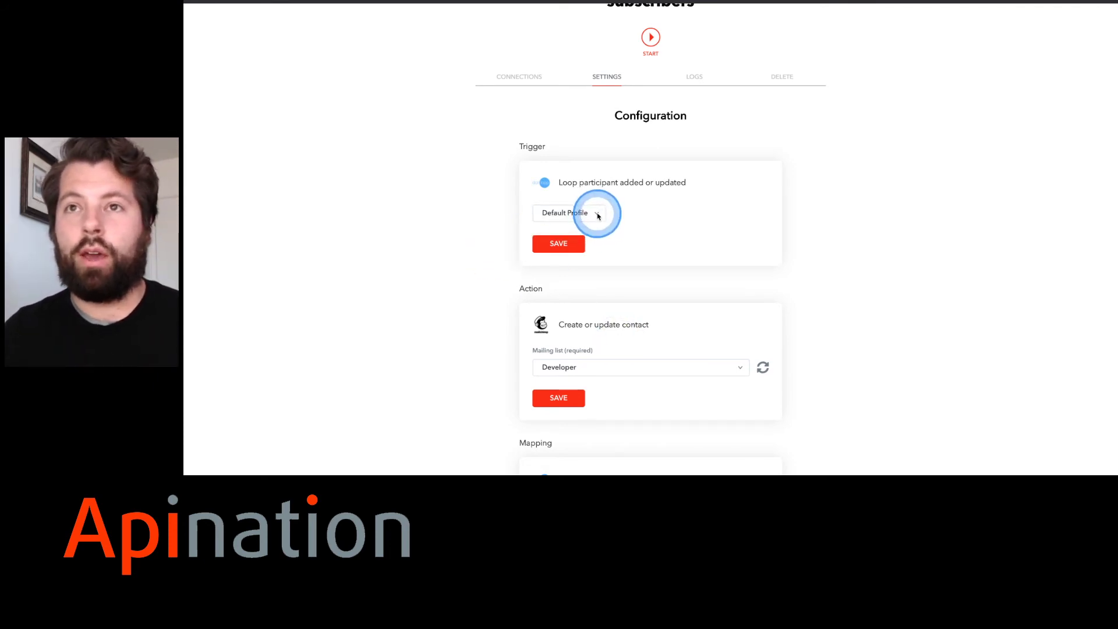
pyautogui.click(596, 215)
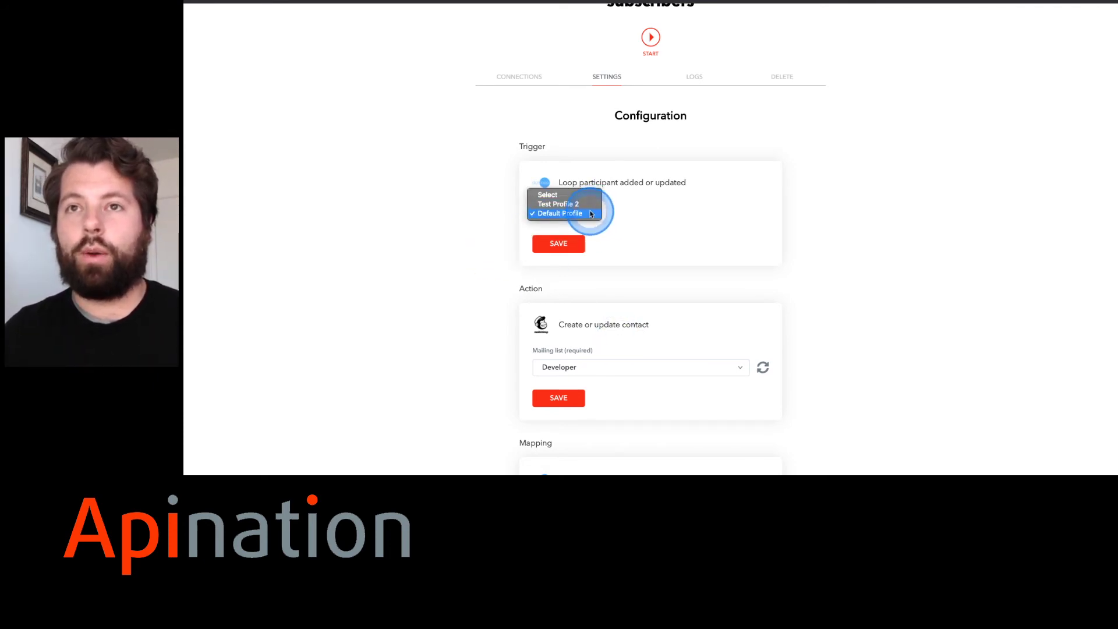
pyautogui.click(592, 214)
pyautogui.click(568, 244)
# Step: Choose Developer as the mailing list for the participants sync's Create or update contact action
pyautogui.scroll(-2, 662, 282)
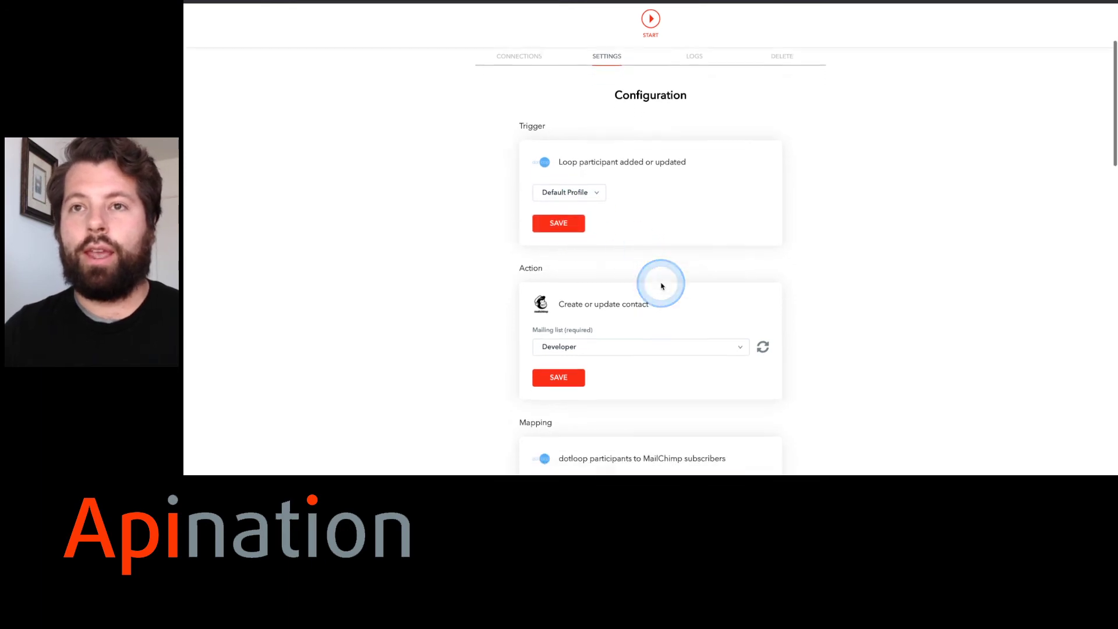
pyautogui.click(579, 297)
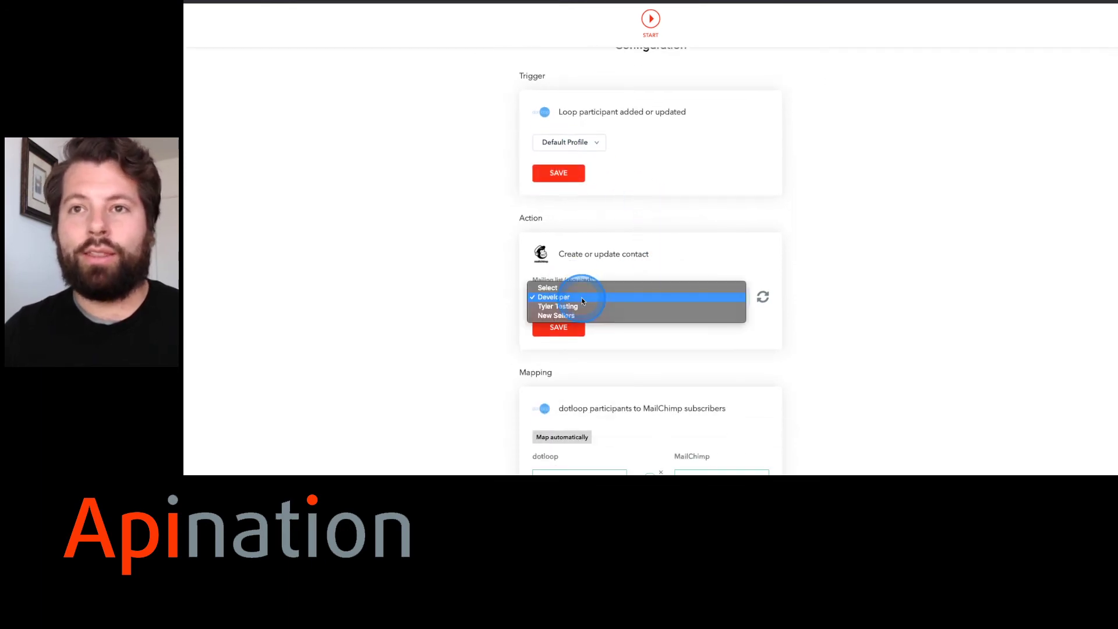
pyautogui.click(579, 306)
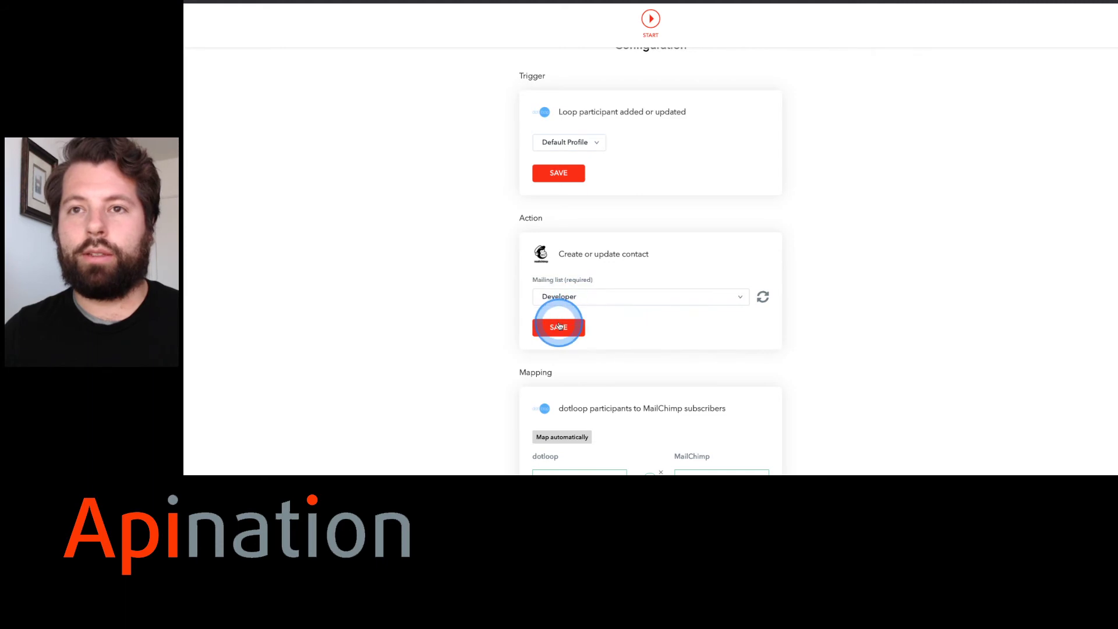
# Step: Examine the mapping of dotloop participant fields to MailChimp fields, including the unmapped loop, address and agent fields
pyautogui.scroll(-6, 560, 325)
pyautogui.scroll(-4, 597, 344)
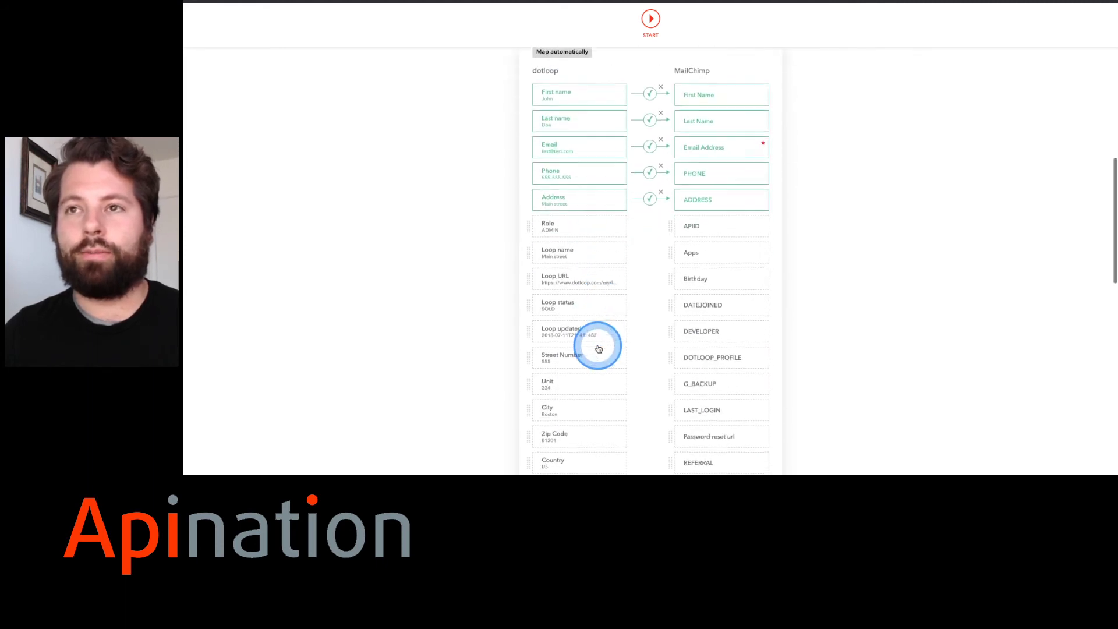
pyautogui.scroll(3, 598, 349)
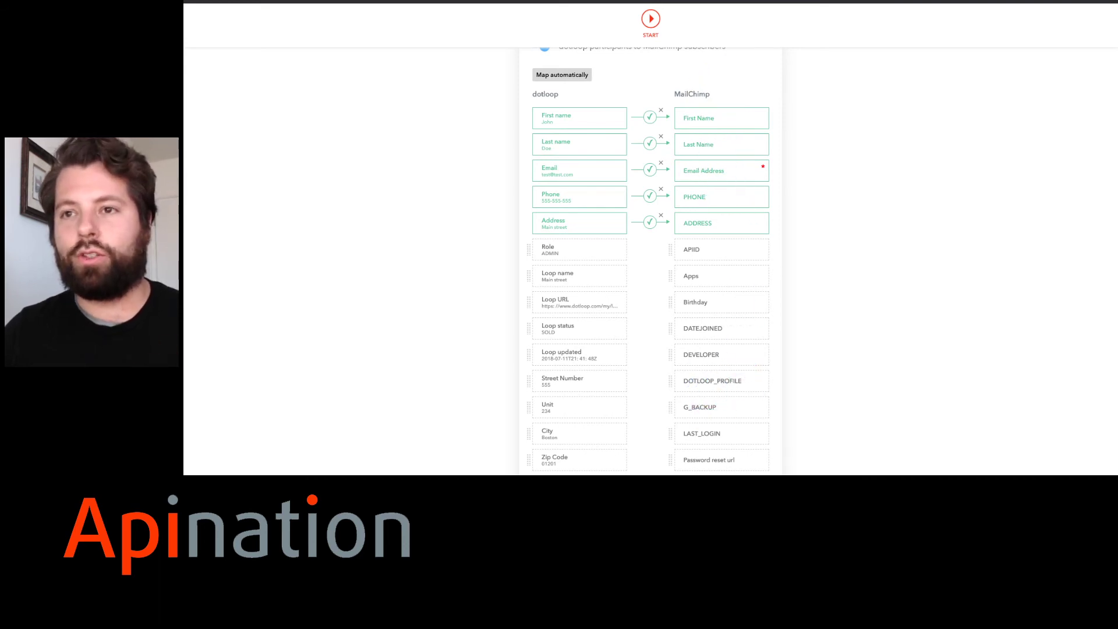
pyautogui.scroll(-3, 691, 396)
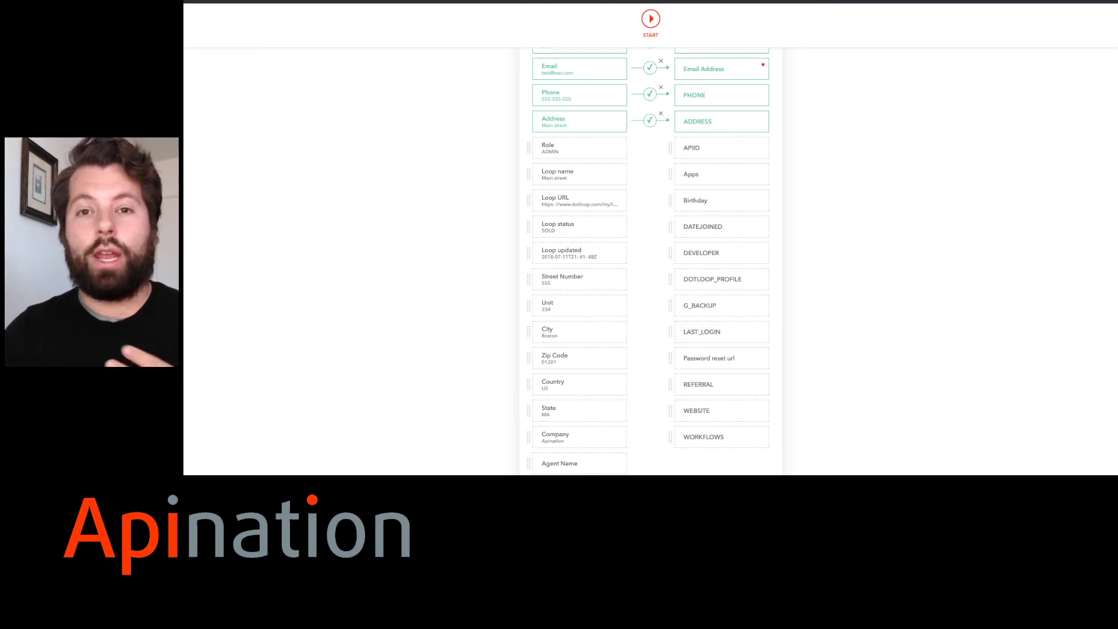
pyautogui.scroll(-4, 592, 299)
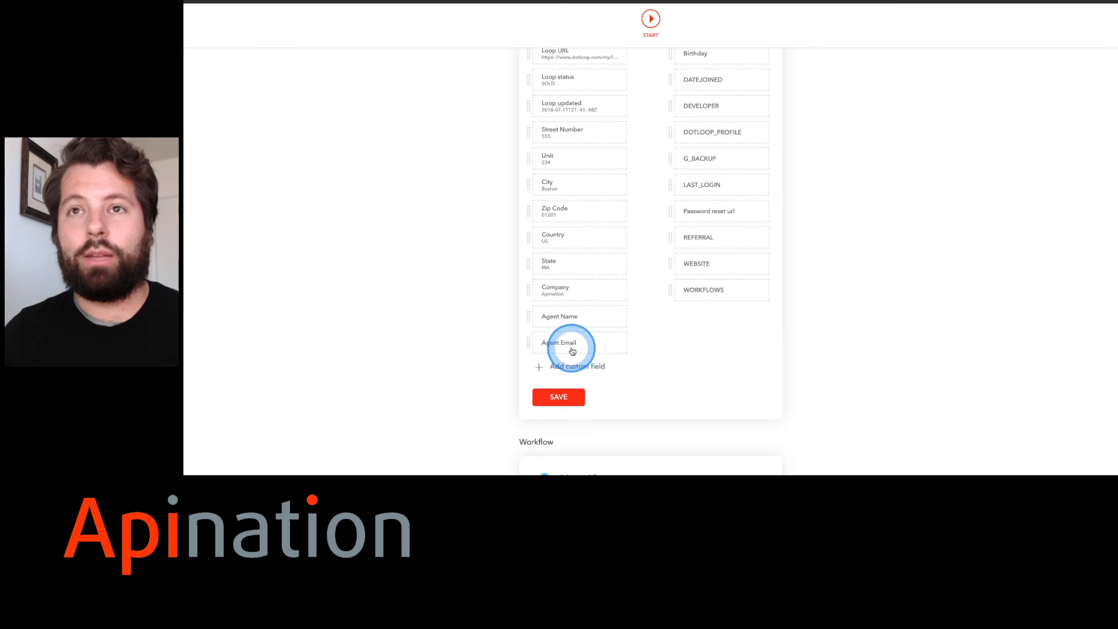
pyautogui.scroll(4, 572, 351)
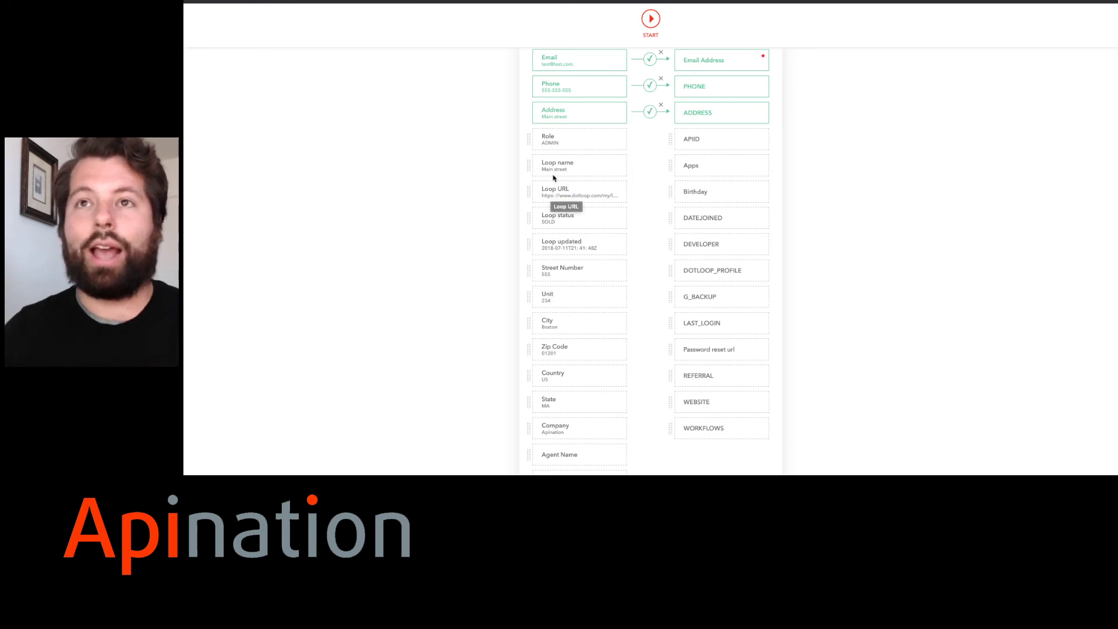
pyautogui.scroll(-8, 556, 174)
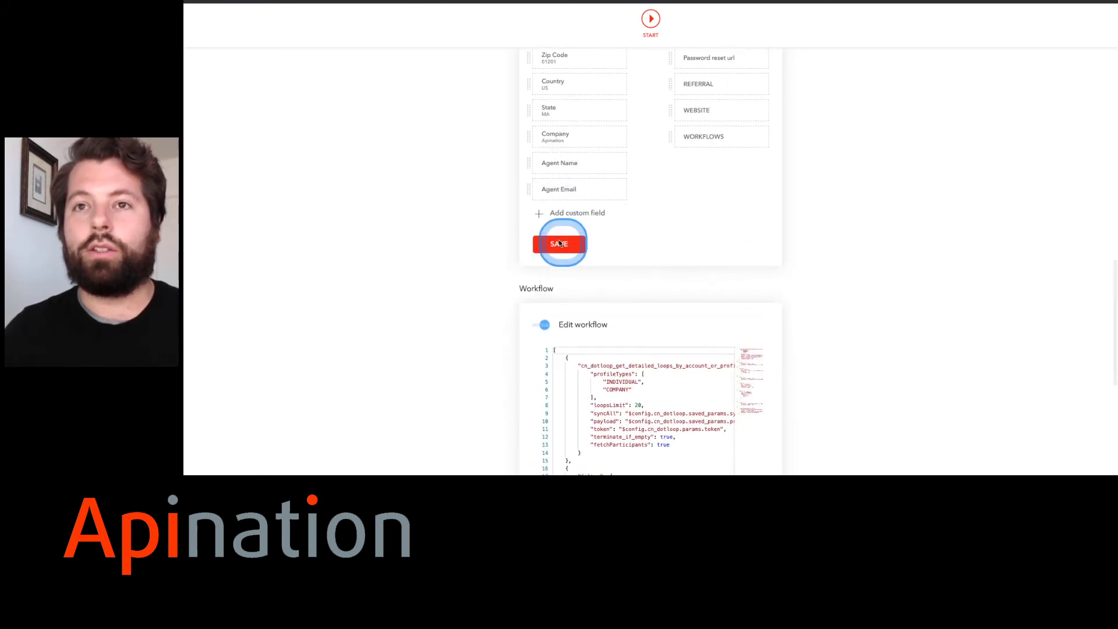
# Step: Start the dotloop participants to MailChimp subscribers sync
pyautogui.scroll(15, 679, 227)
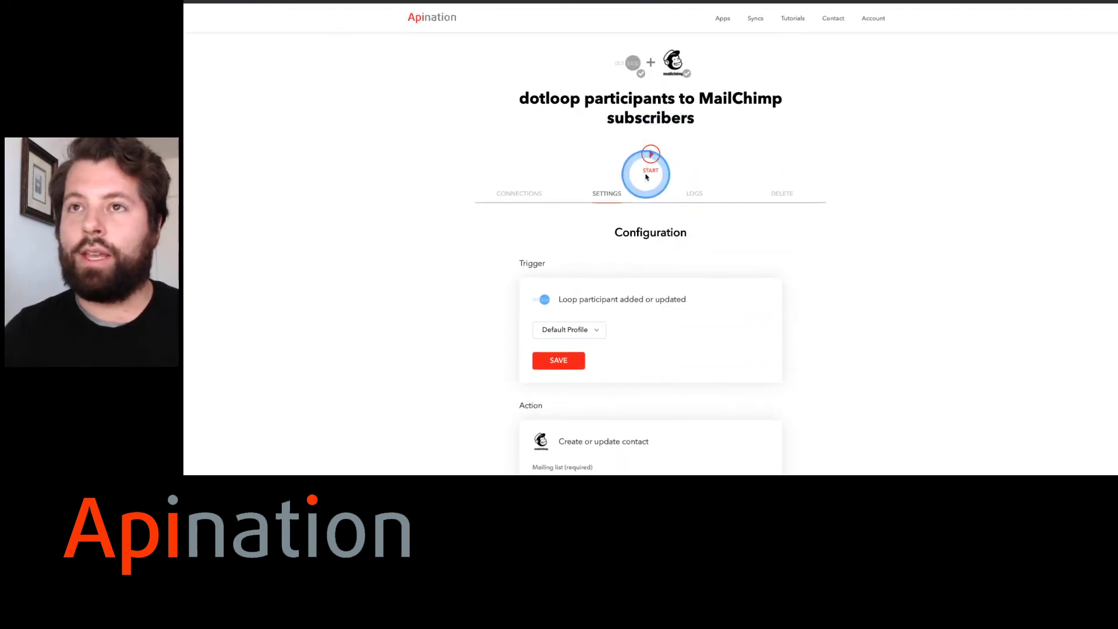
pyautogui.click(646, 176)
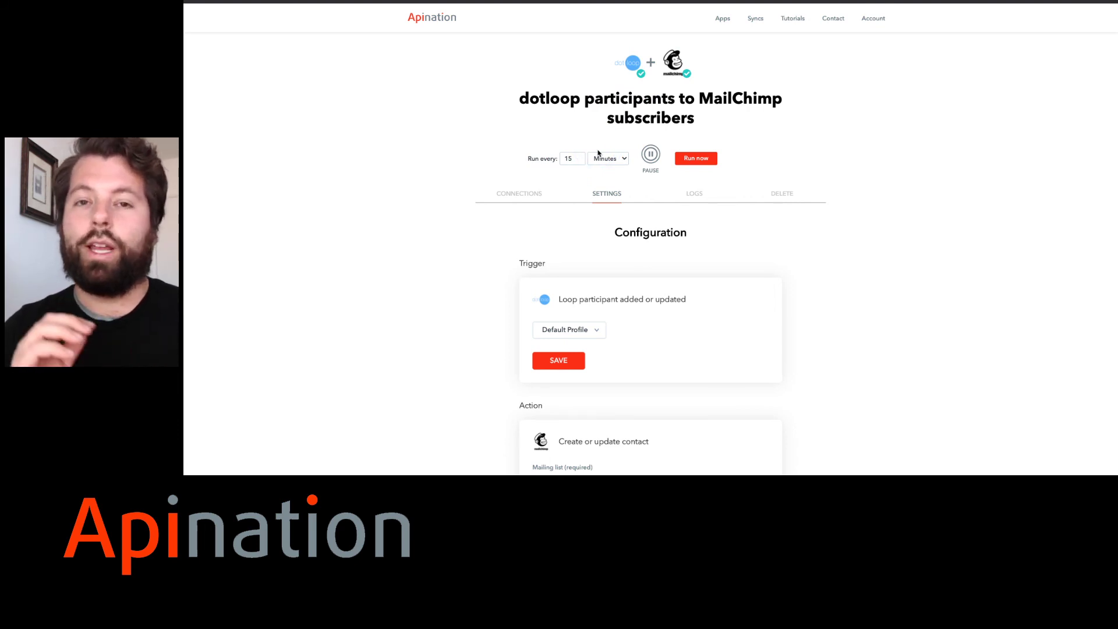
pyautogui.click(630, 190)
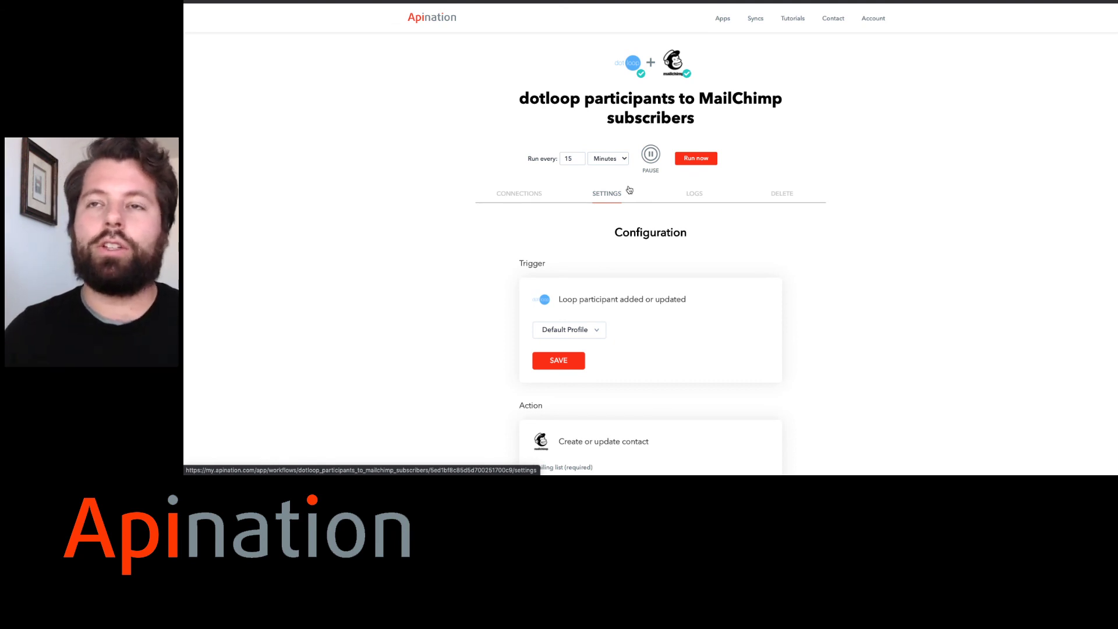
pyautogui.click(722, 156)
# Step: Switch to Mailchimp and examine the recent growth and tags on the Audience page
pyautogui.click(711, 4)
pyautogui.click(404, 19)
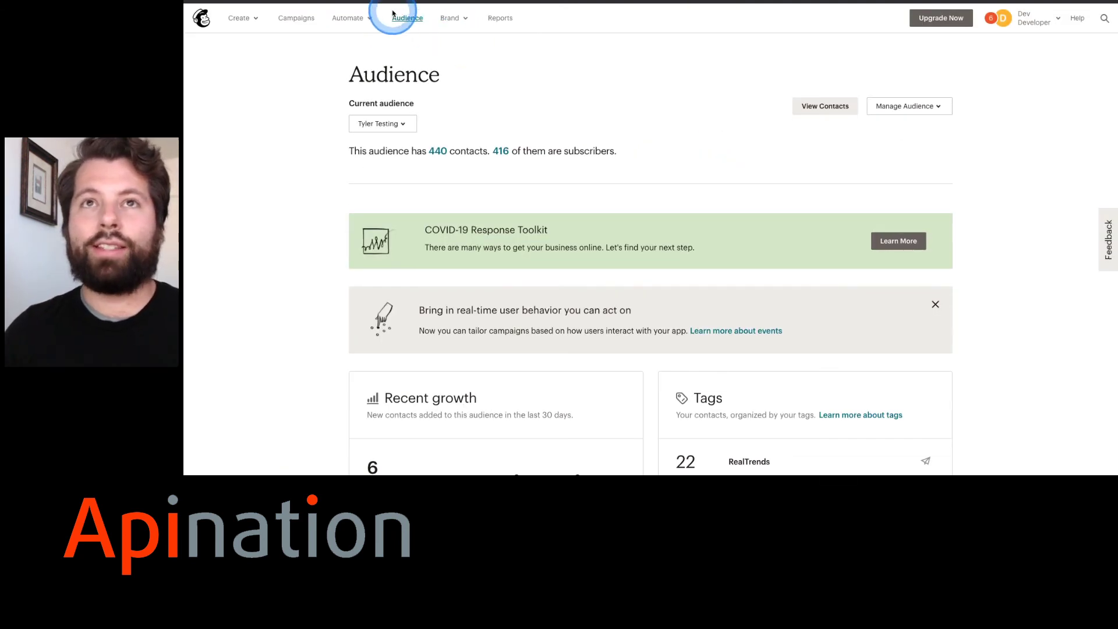
pyautogui.click(574, 242)
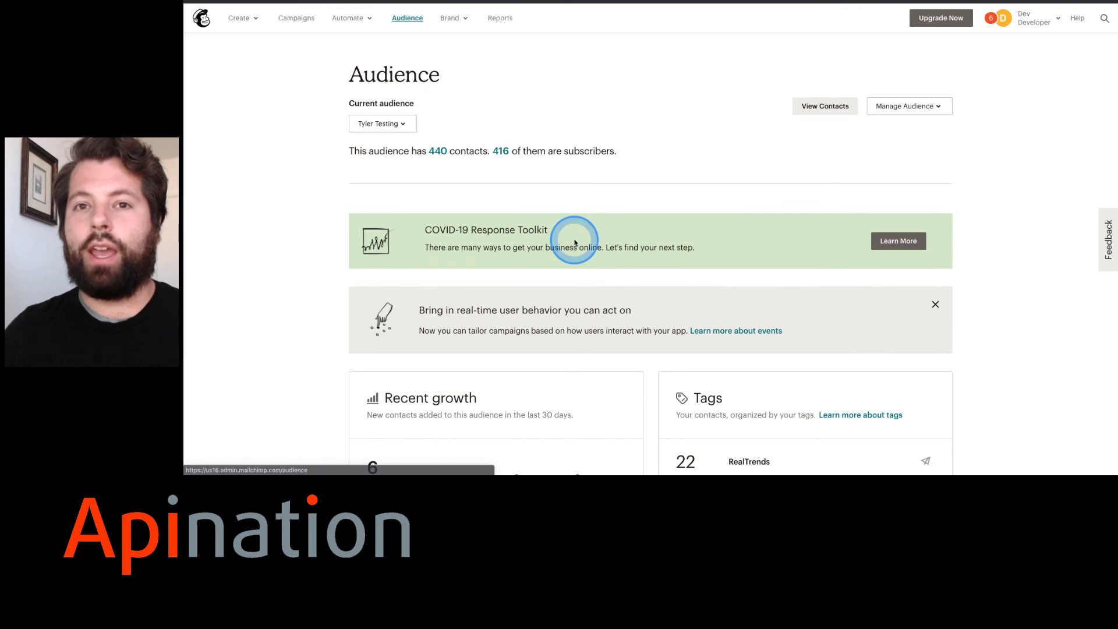
pyautogui.scroll(-4, 574, 241)
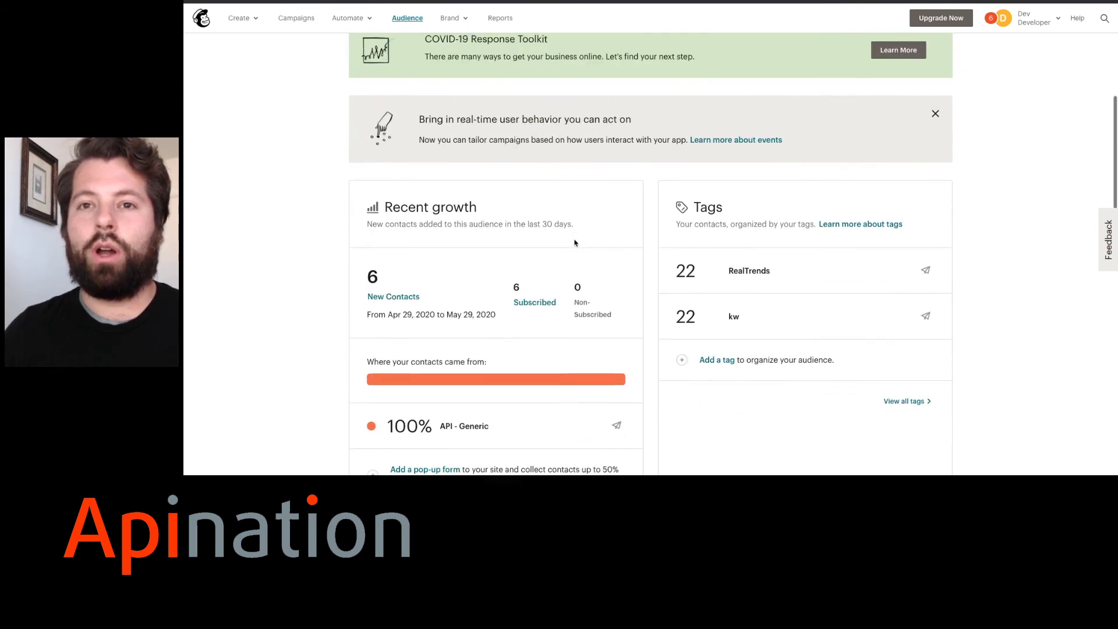